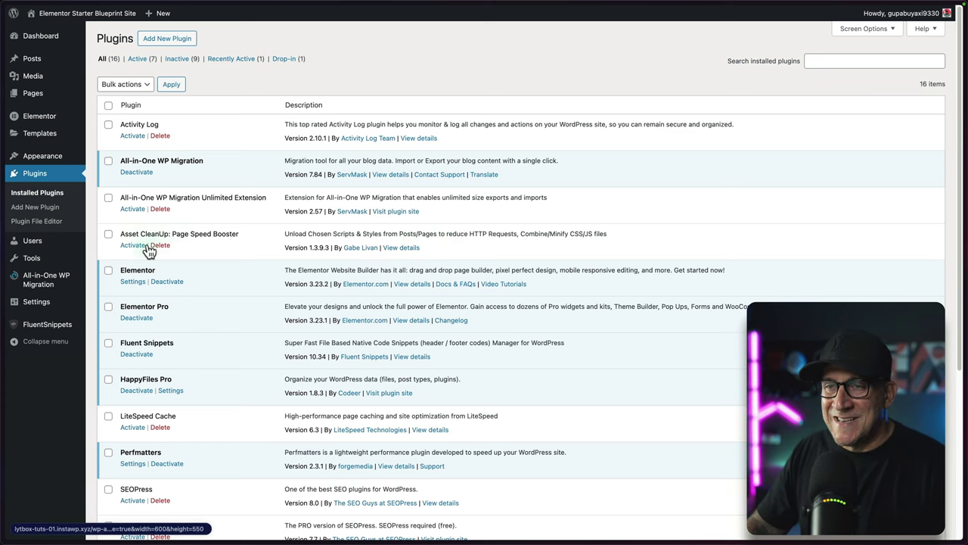
Step: Review the Asset CleanUp, Perfmatters and LiteSpeed Cache entries in the installed plugins list
left_click_drag(119, 234, 212, 236)
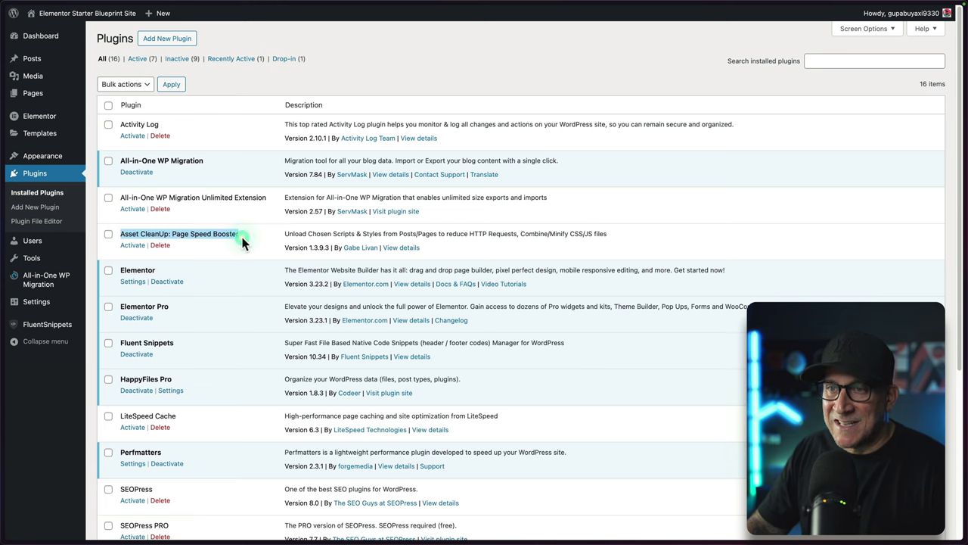
scroll(240, 236, "down", 5)
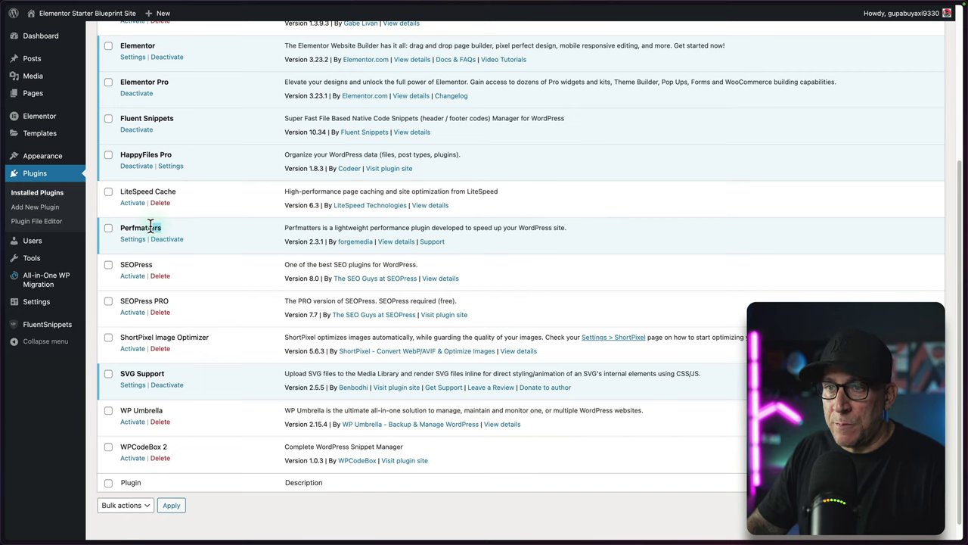
left_click_drag(122, 228, 120, 228)
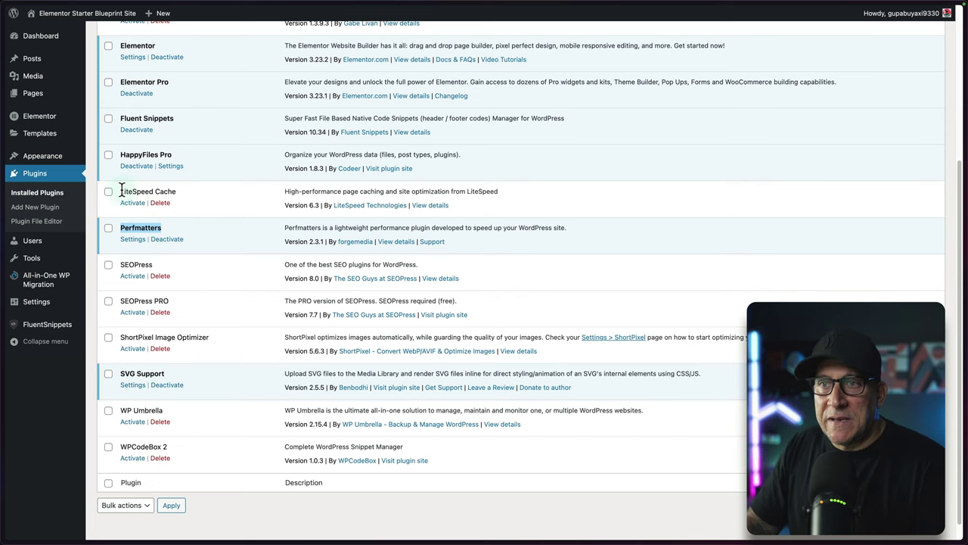
left_click_drag(121, 190, 167, 190)
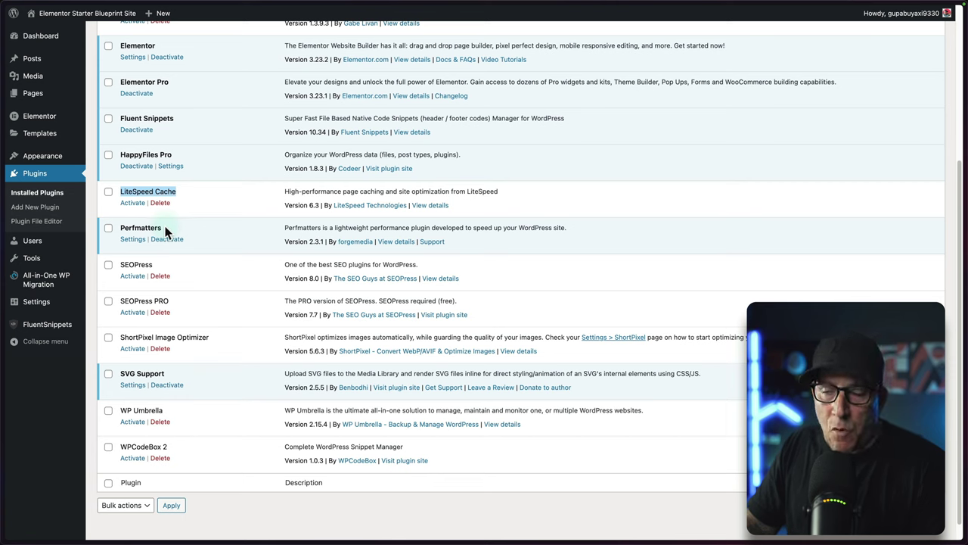
left_click(168, 226)
left_click_drag(159, 227, 138, 230)
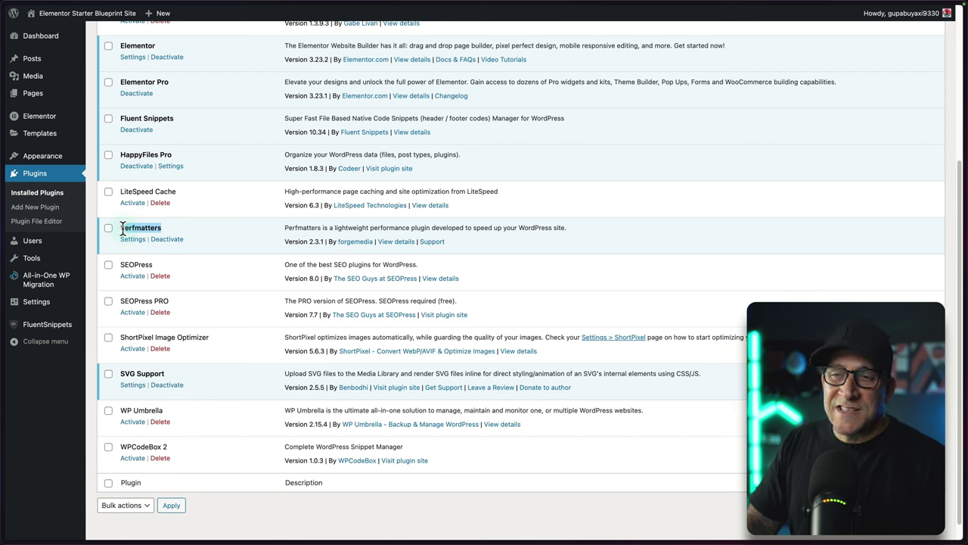
scroll(201, 235, "up", 5)
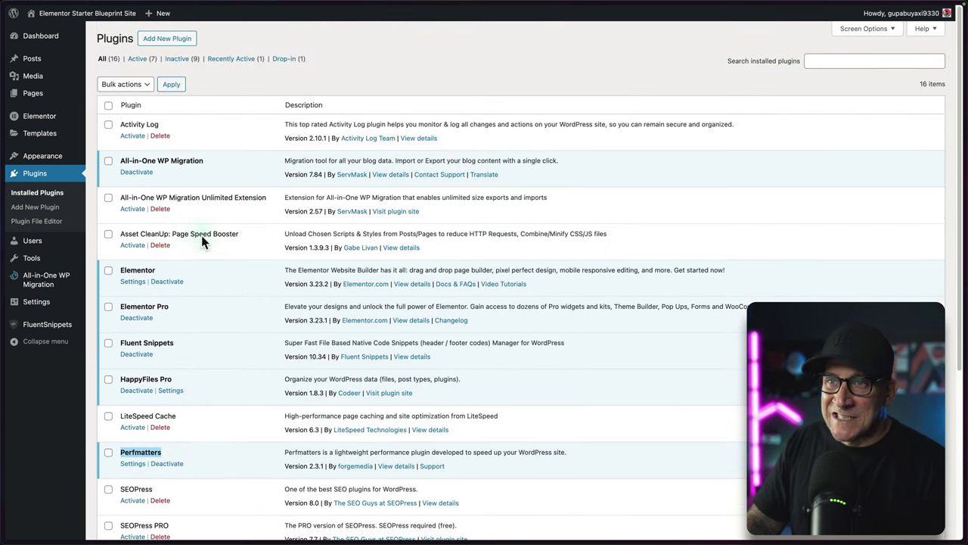
Step: Search the add-plugins directory for "asset clean up" and activate Asset CleanUp: Page Speed Booster
left_click(162, 38)
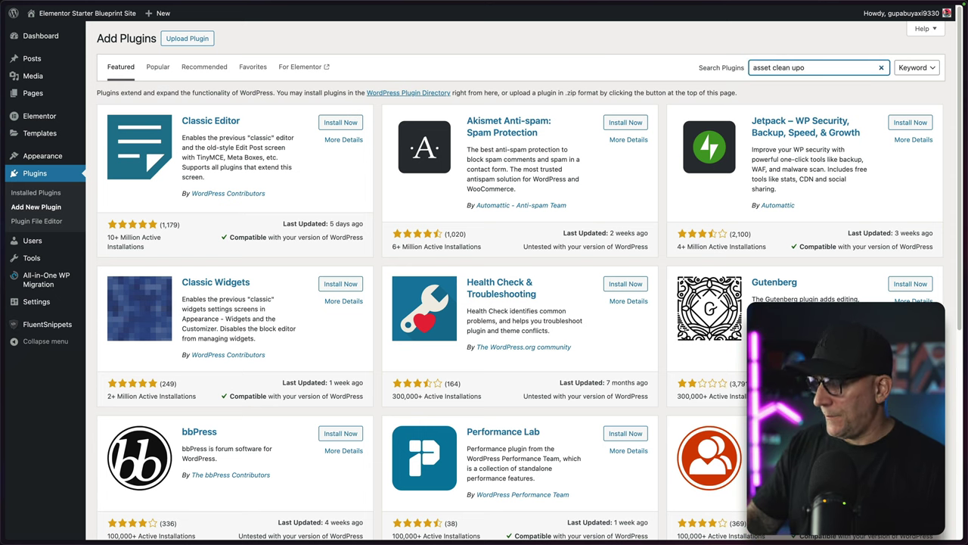
key("BackSpace")
scroll(628, 92, "down", 10)
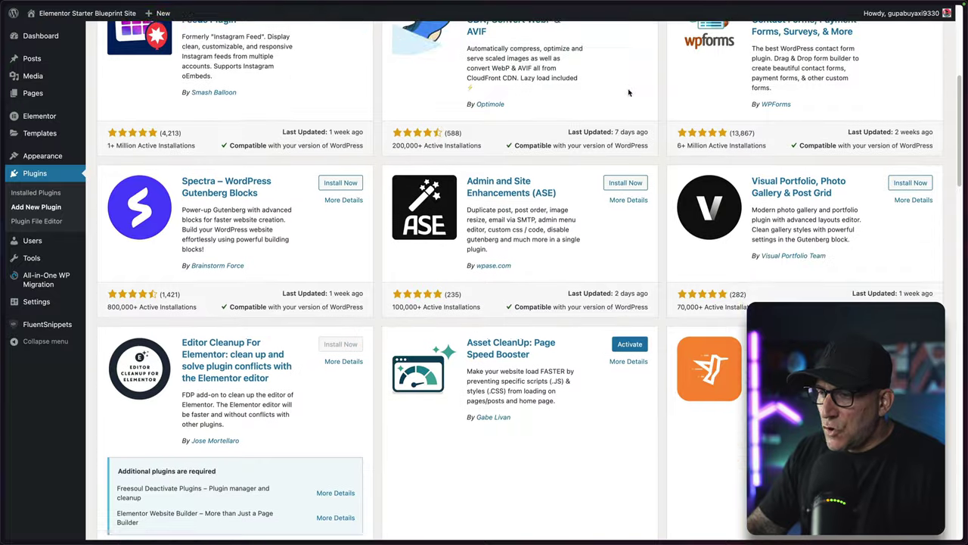
scroll(627, 92, "down", 2)
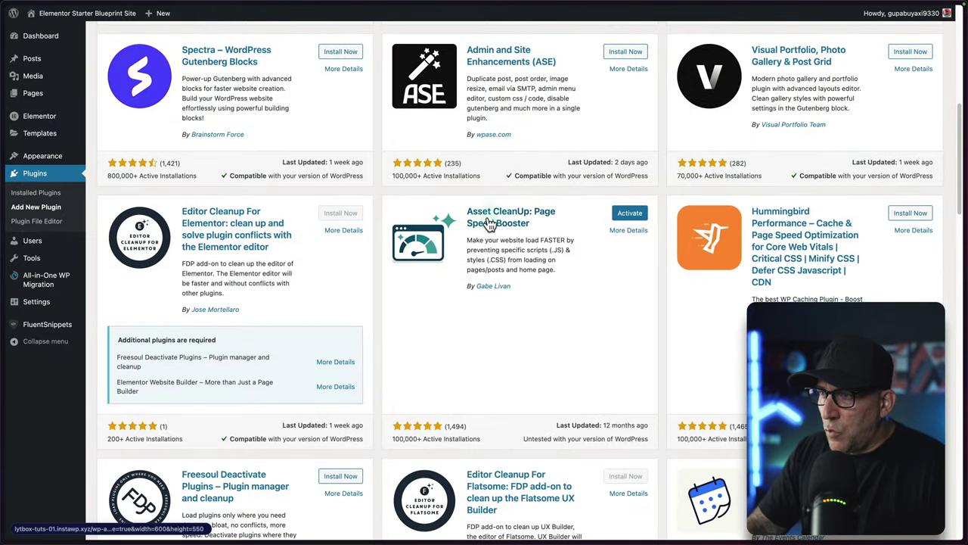
left_click(624, 214)
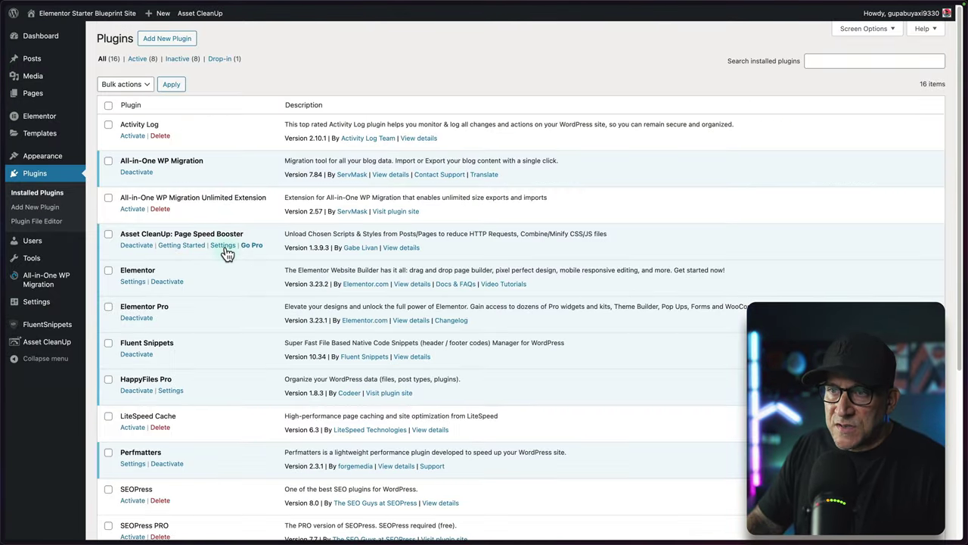
Step: Open the Asset CleanUp settings and go to its CSS & JS Manager for the homepage assets
left_click(223, 246)
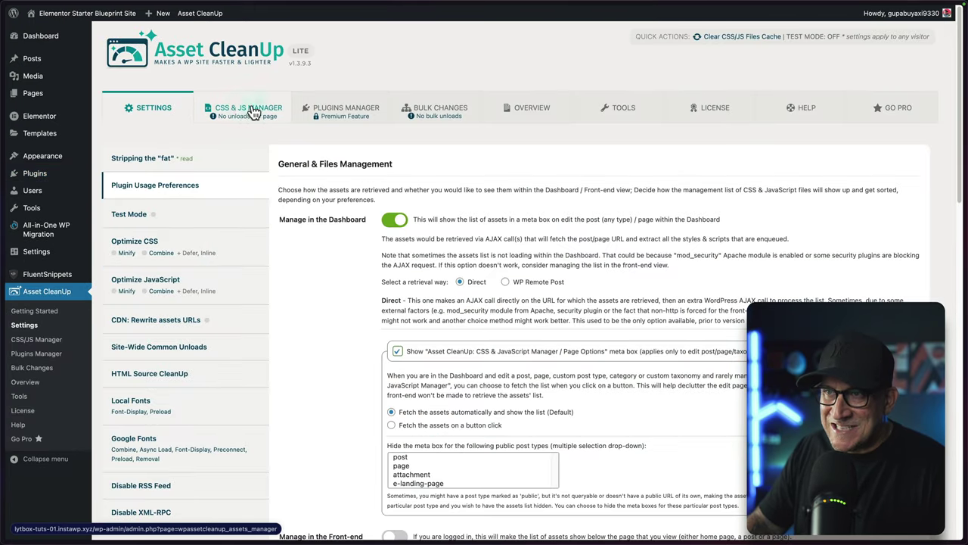
left_click(242, 112)
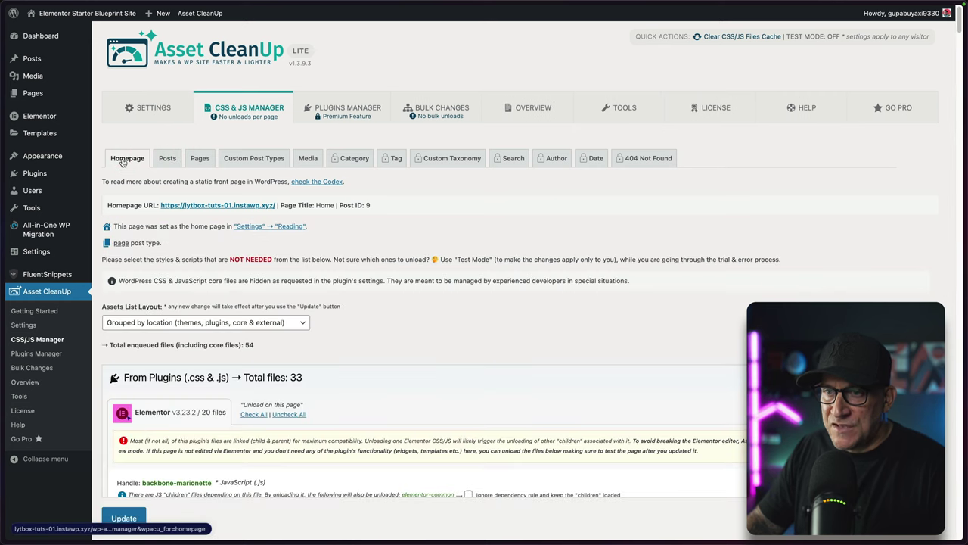
scroll(151, 189, "down", 5)
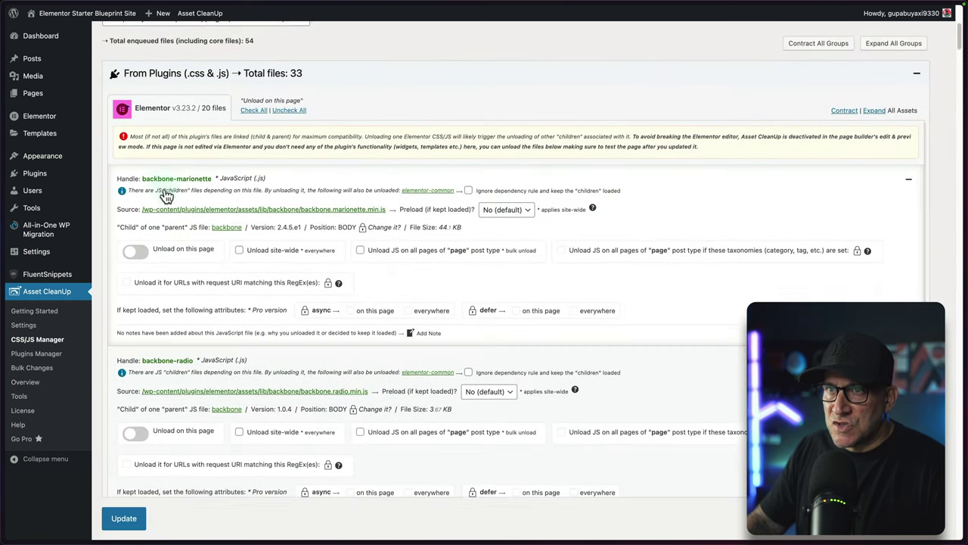
scroll(159, 181, "up", 1)
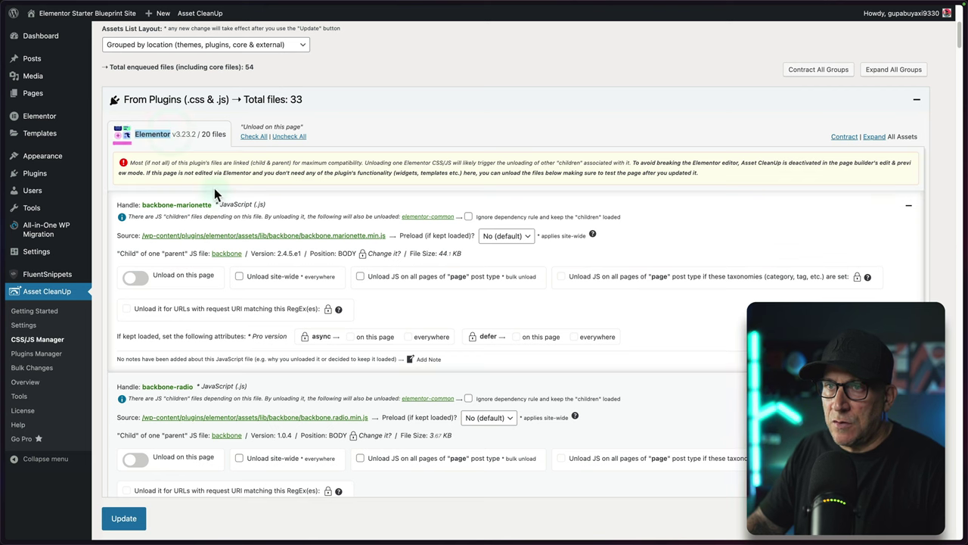
Step: Review the CSS and JavaScript files that Elementor and Elementor Pro load on the homepage
scroll(205, 201, "down", 4)
scroll(205, 206, "down", 6)
scroll(205, 204, "down", 5)
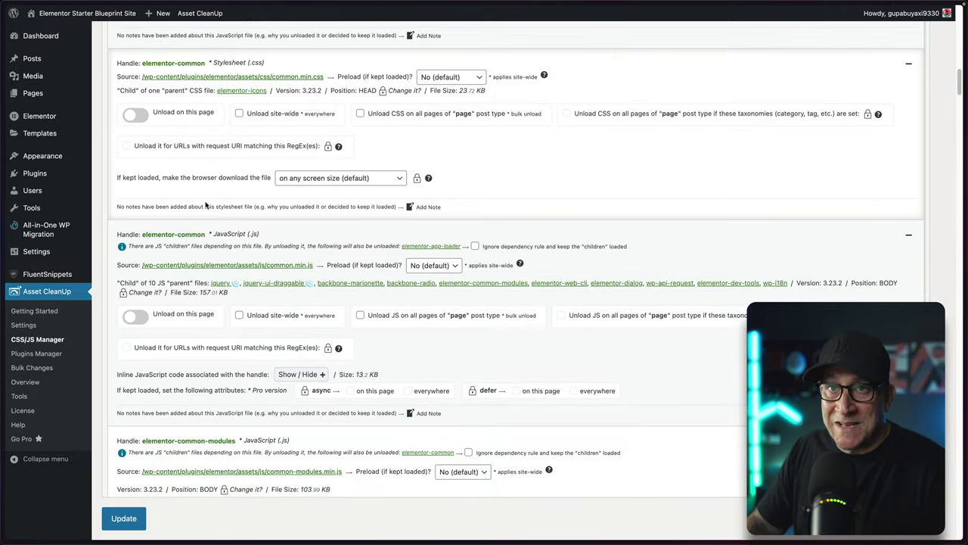
scroll(205, 205, "down", 5)
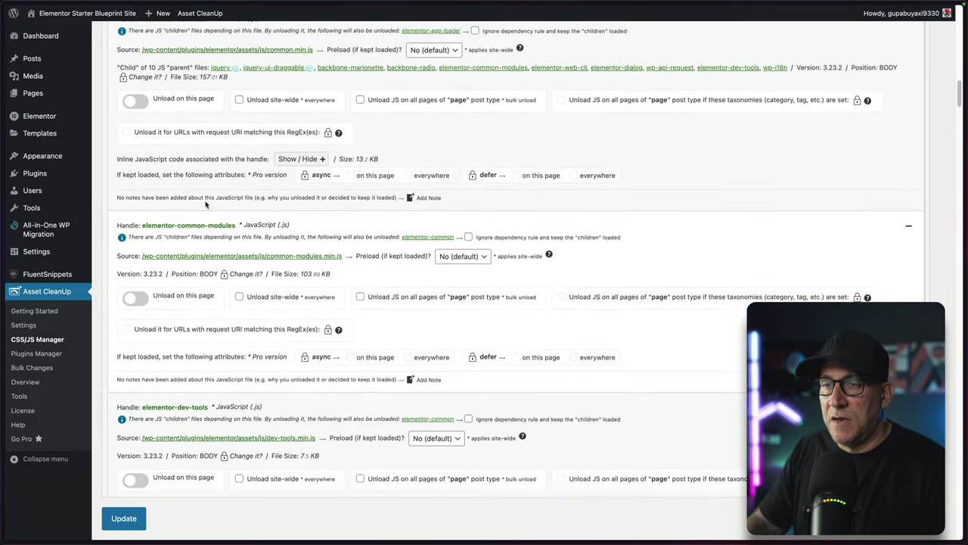
scroll(205, 204, "down", 11)
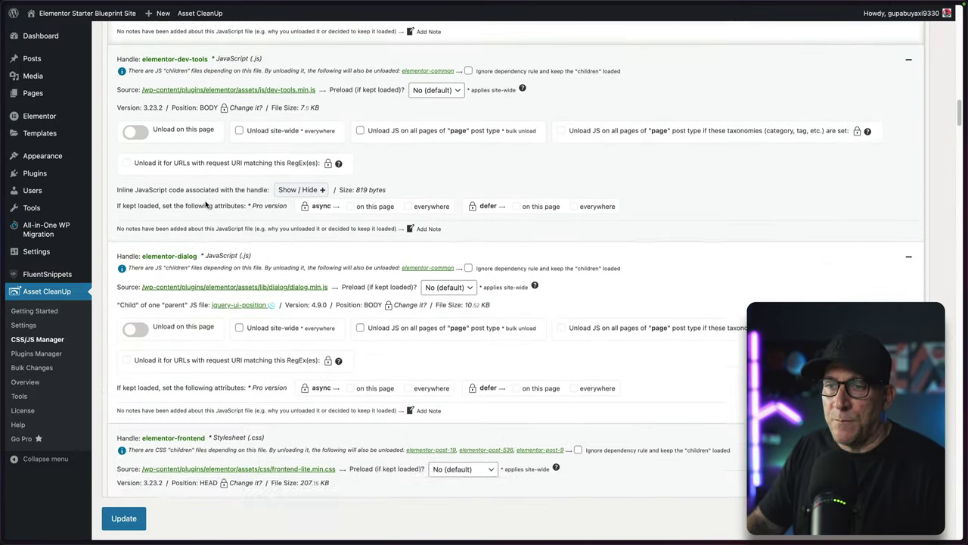
scroll(205, 203, "down", 12)
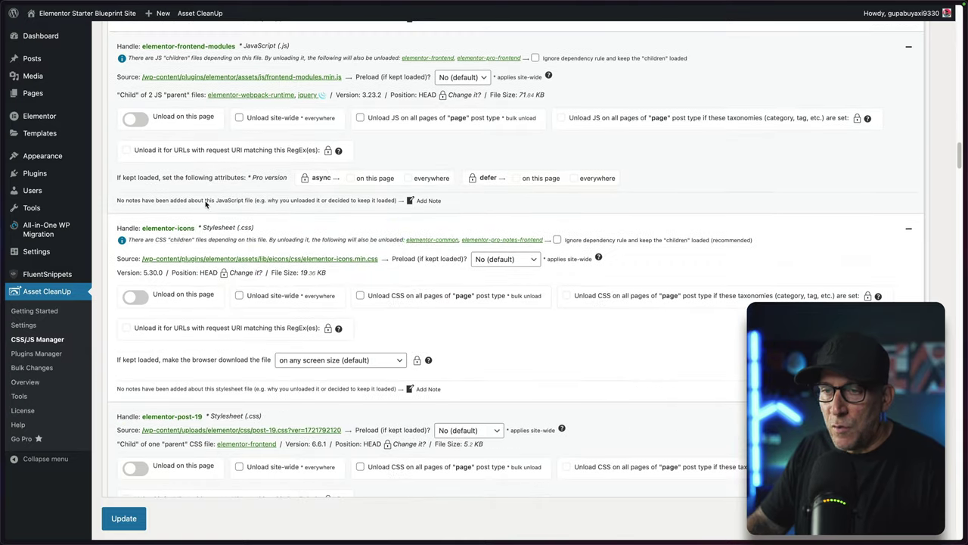
scroll(205, 202, "down", 12)
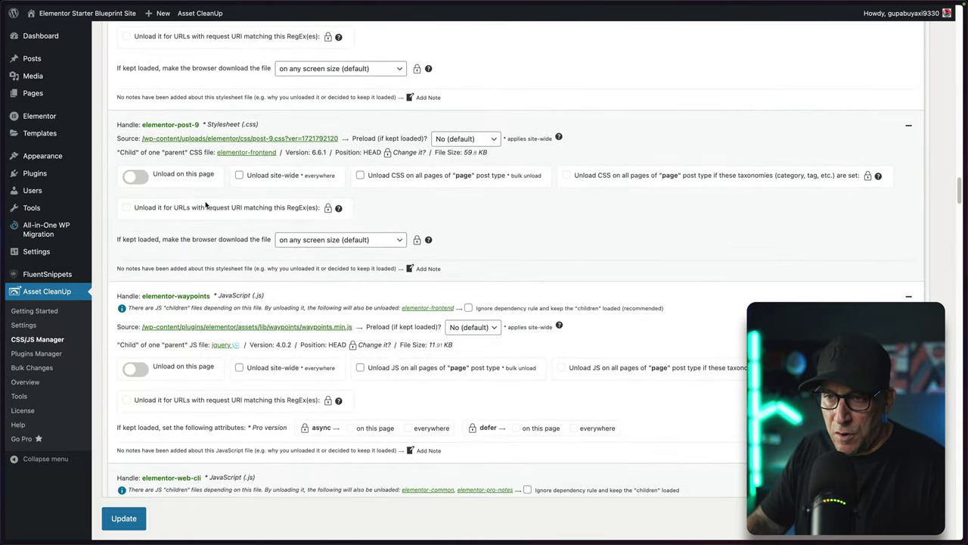
scroll(205, 202, "down", 12)
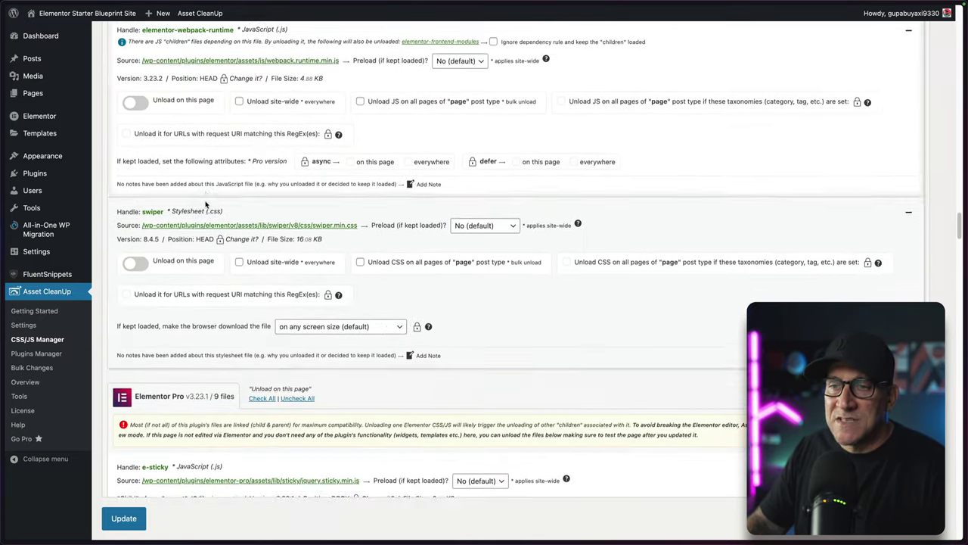
scroll(205, 202, "down", 2)
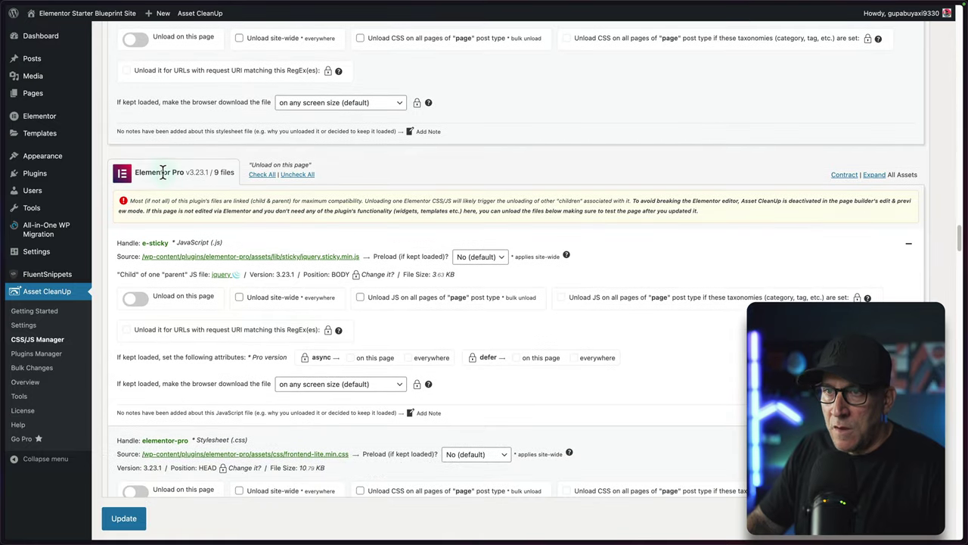
left_click_drag(136, 170, 180, 172)
scroll(216, 228, "down", 5)
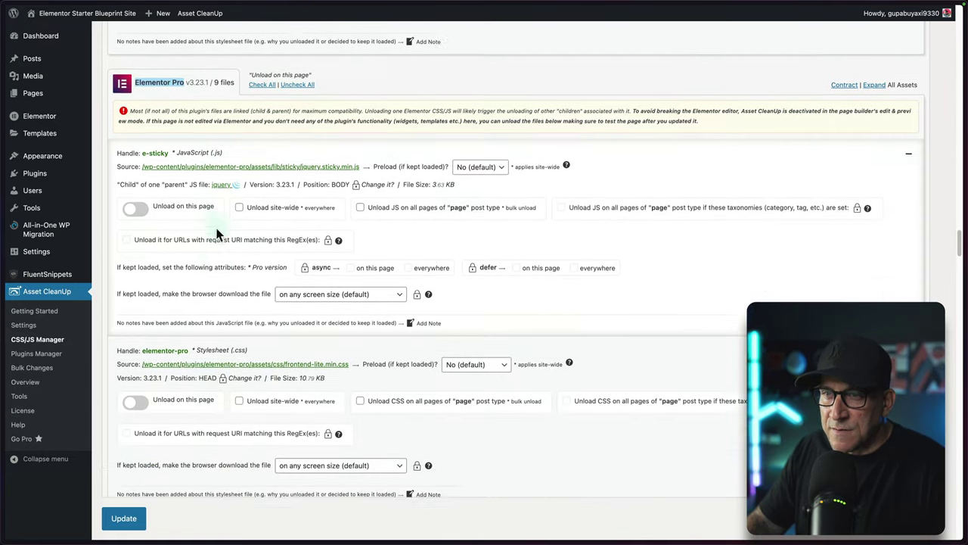
scroll(216, 228, "down", 15)
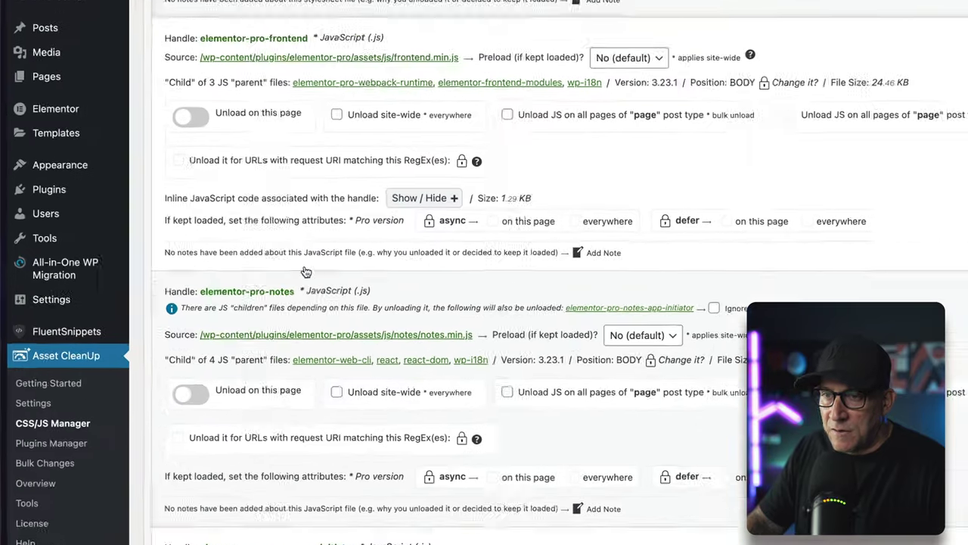
scroll(306, 272, "down", 2)
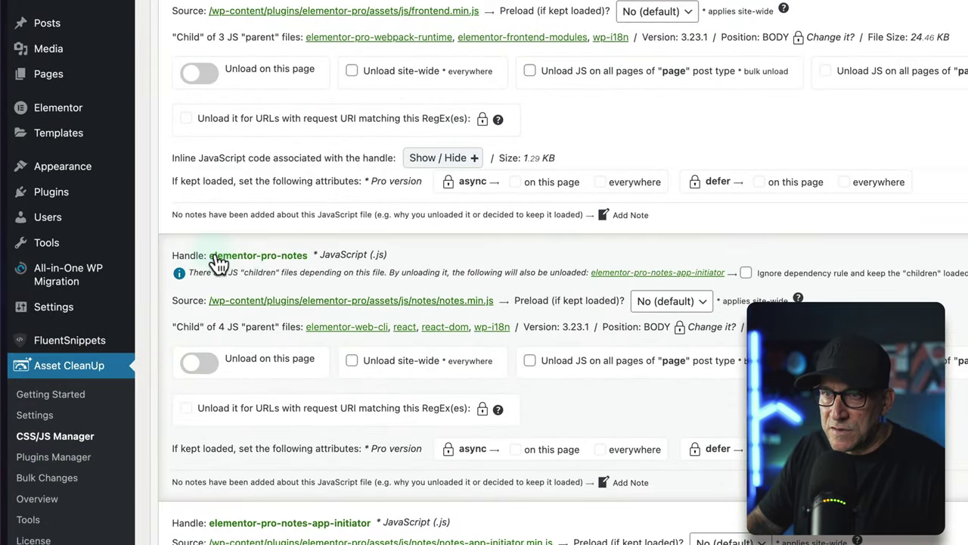
Step: Inspect the elementor-pro-notes, elementor-pro-notes-app-initiator and elementor-pro-notes-frontend handles, including the frontend stylesheet's file size
left_click_drag(227, 262, 308, 254)
scroll(347, 344, "down", 3)
left_click(213, 333)
left_click_drag(212, 325, 358, 330)
scroll(358, 330, "down", 3)
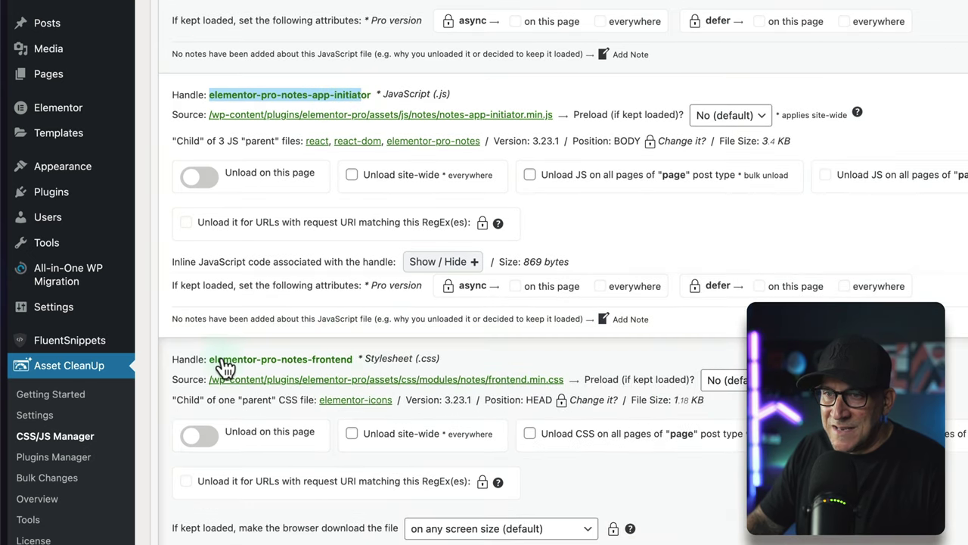
left_click_drag(213, 362, 353, 370)
scroll(668, 409, "up", 1)
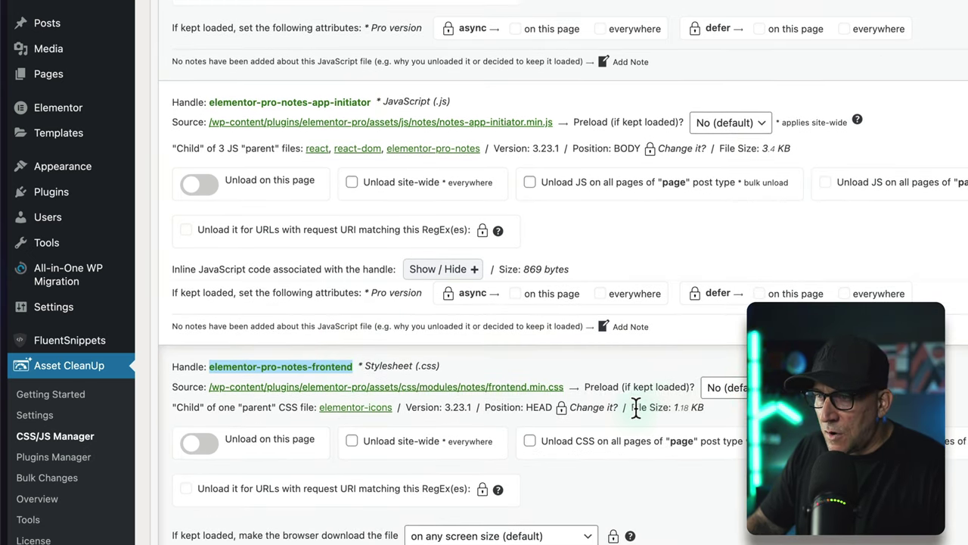
left_click_drag(632, 408, 700, 407)
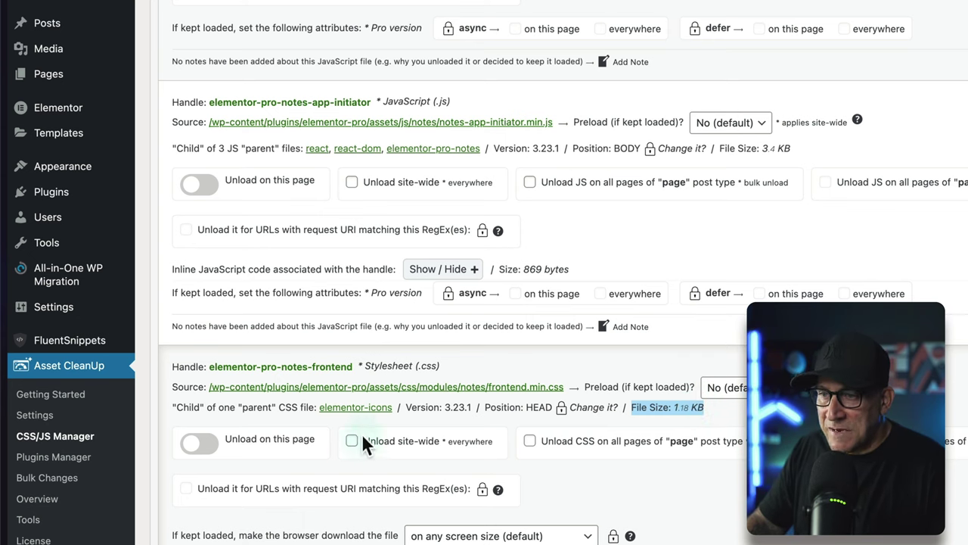
Step: Set elementor-pro-notes-frontend, elementor-pro-notes-app-initiator and elementor-pro-notes to unload site-wide, and save the changes
left_click(606, 472)
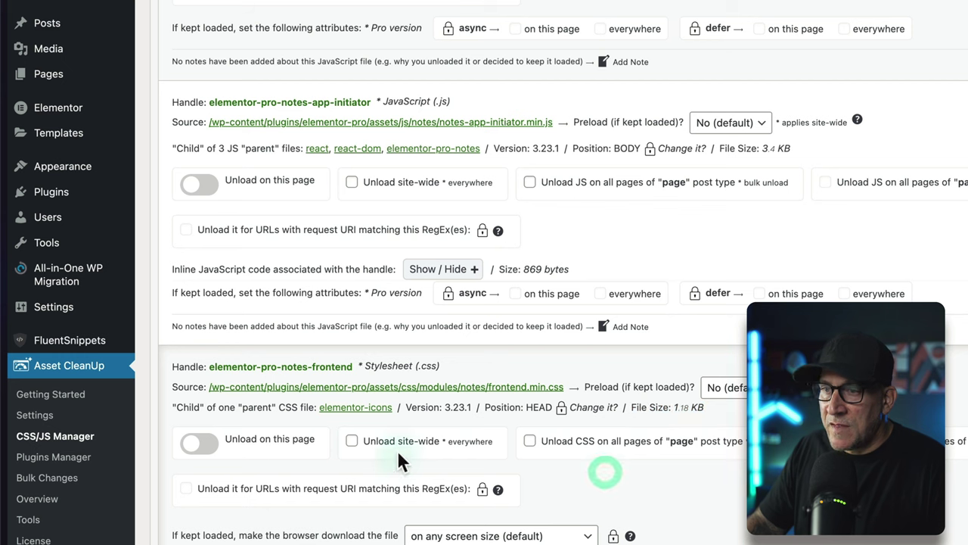
left_click(352, 442)
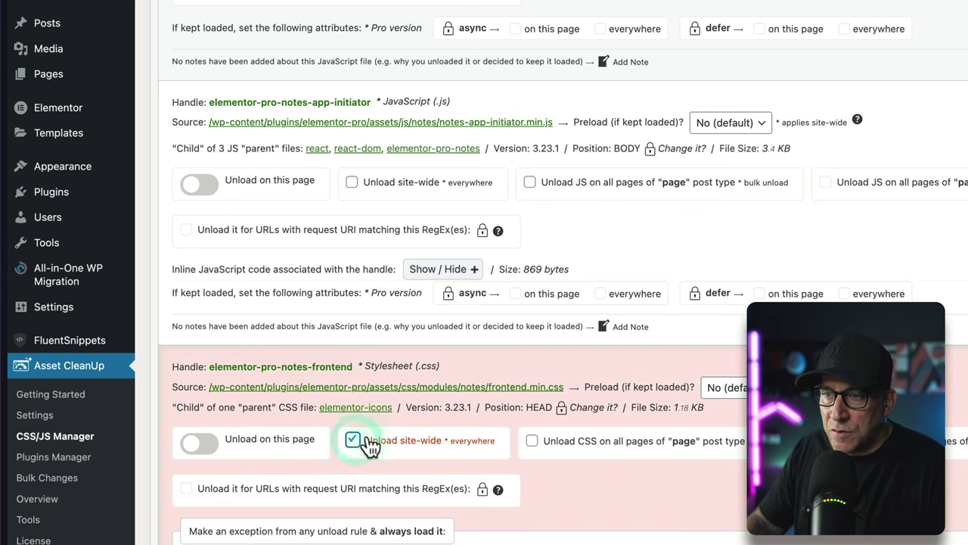
scroll(366, 439, "up", 2)
left_click(352, 332)
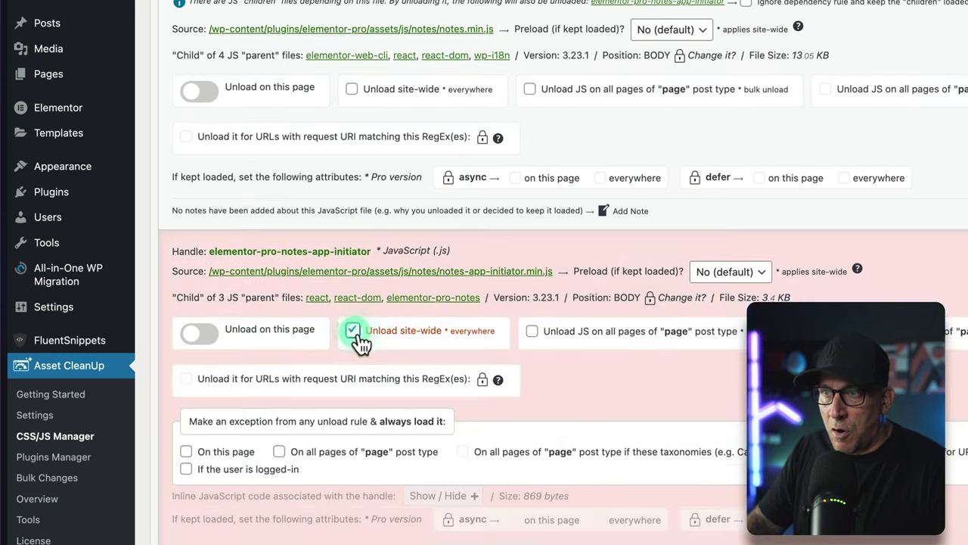
scroll(359, 338, "up", 3)
scroll(360, 318, "up", 1)
left_click(354, 294)
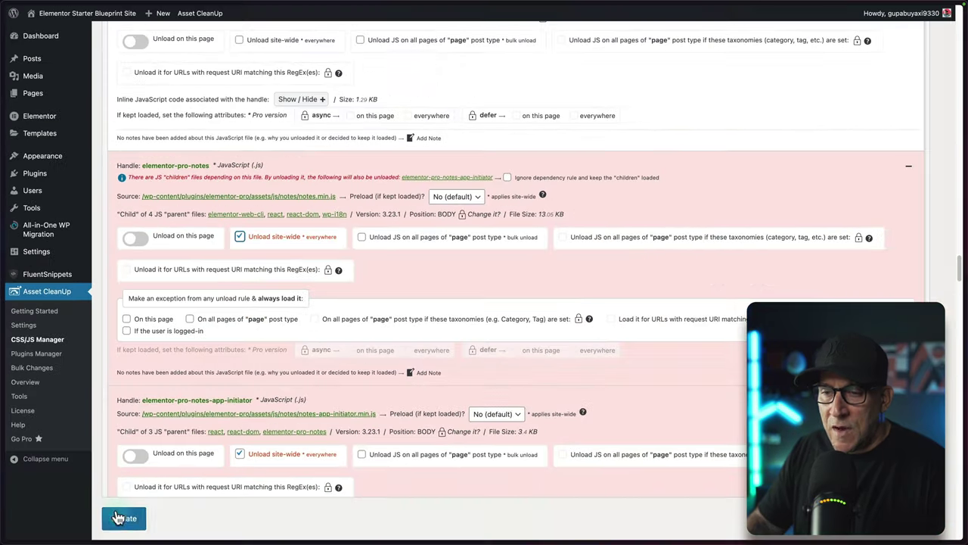
left_click(119, 517)
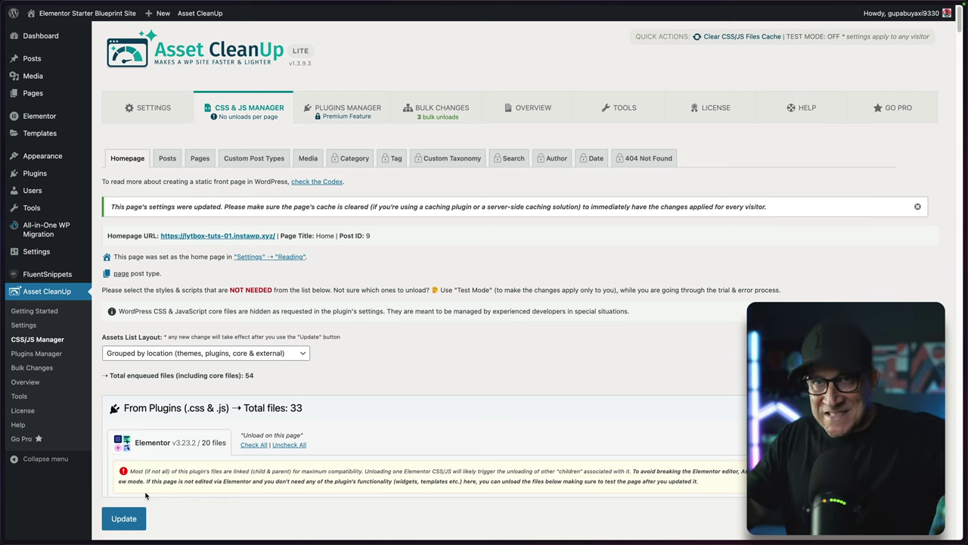
Step: Open the Perfmatters general settings page
scroll(295, 252, "down", 3)
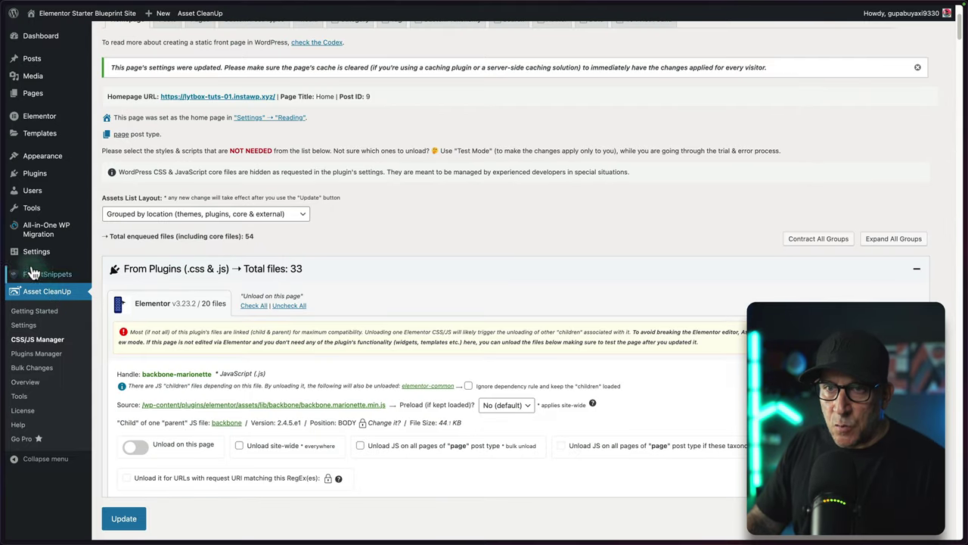
mouse_move(33, 252)
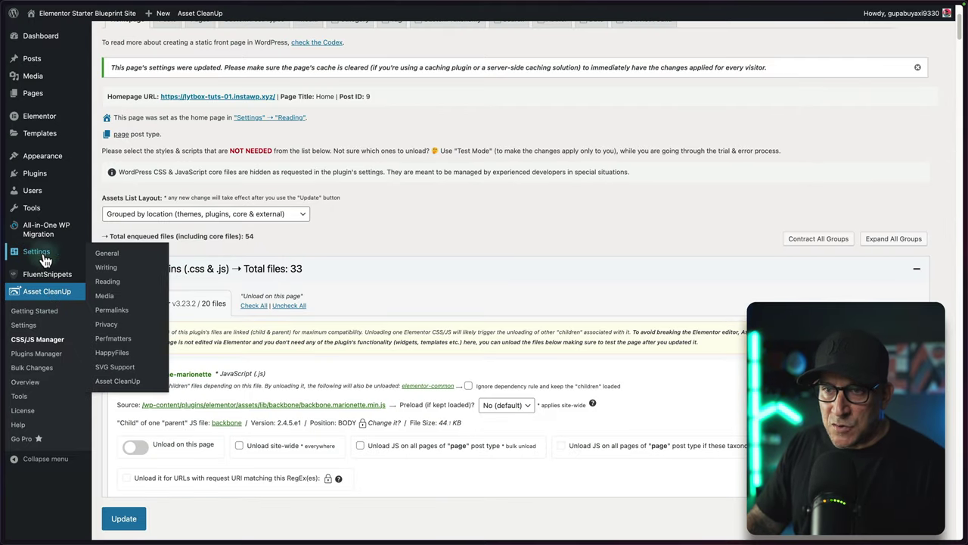
left_click(113, 338)
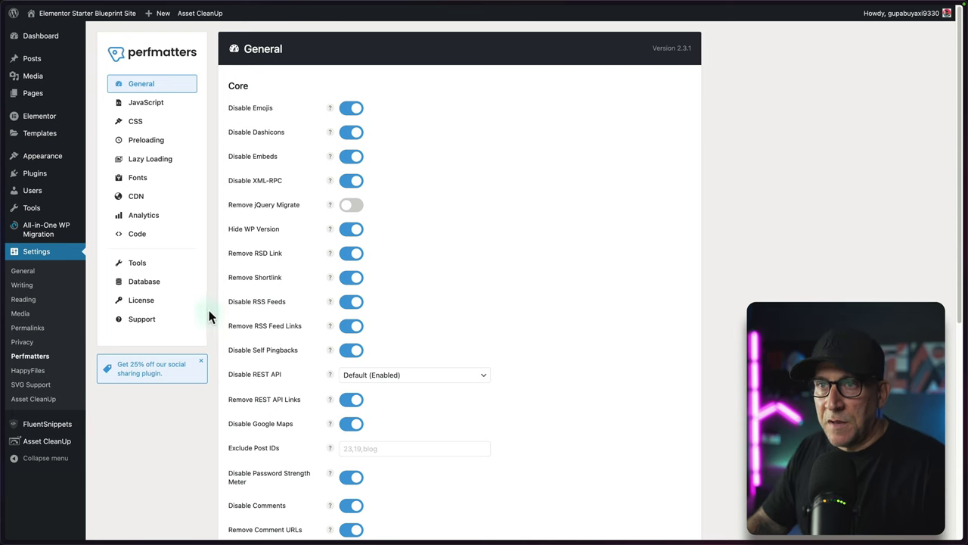
Step: Look through the Perfmatters general settings and open the Tools settings to check the Script Manager option
scroll(258, 306, "down", 2)
scroll(227, 299, "up", 2)
left_click(140, 263)
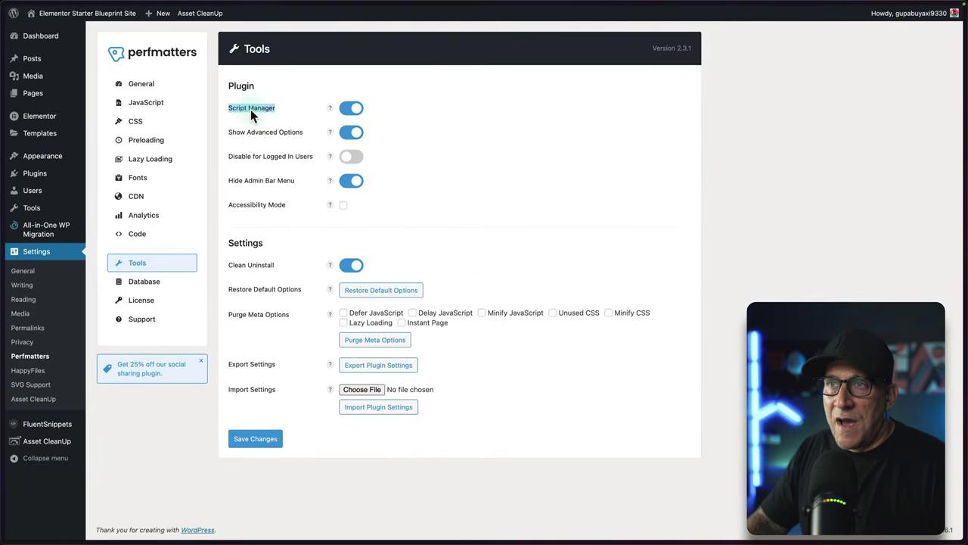
Step: Open the Script Manager for the Home page from the list of pages
left_click(34, 95)
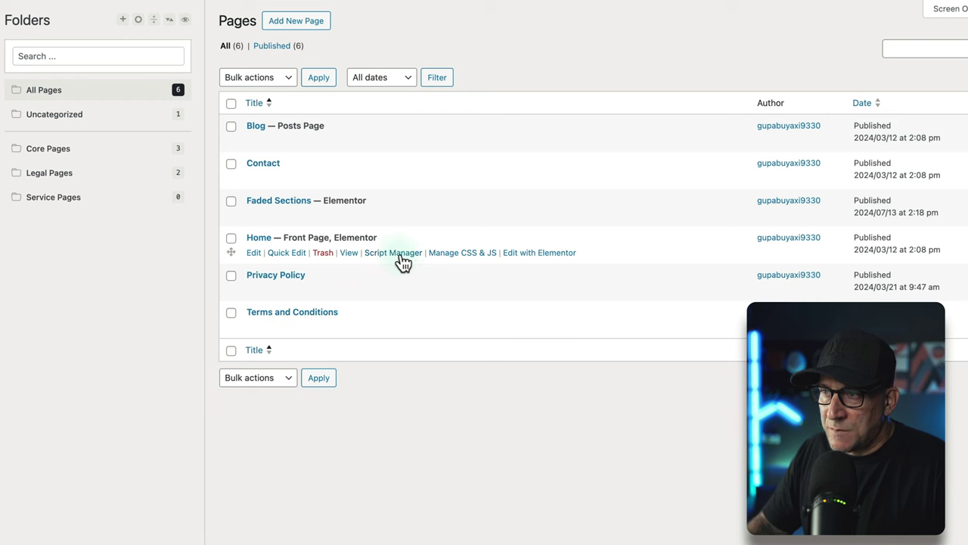
left_click(393, 252)
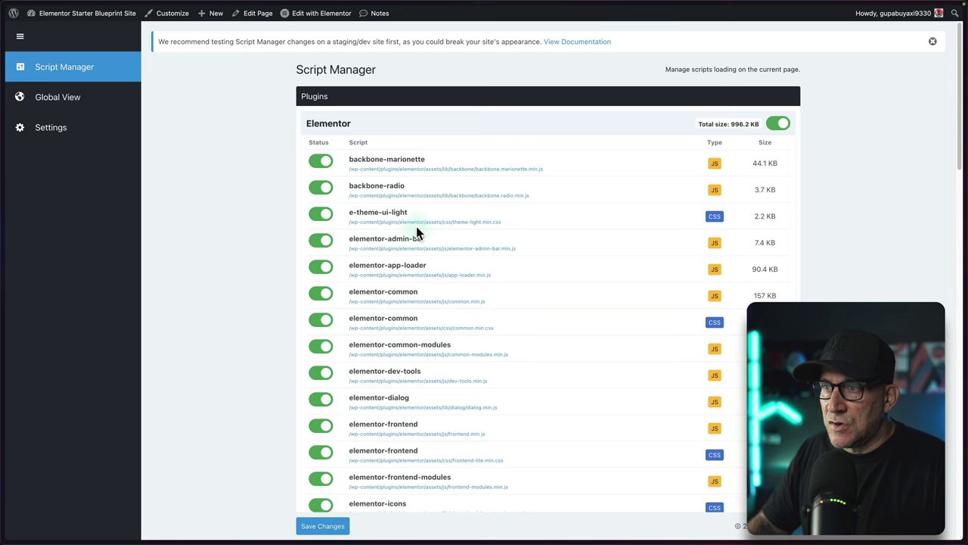
scroll(397, 249, "down", 1)
scroll(401, 227, "up", 1)
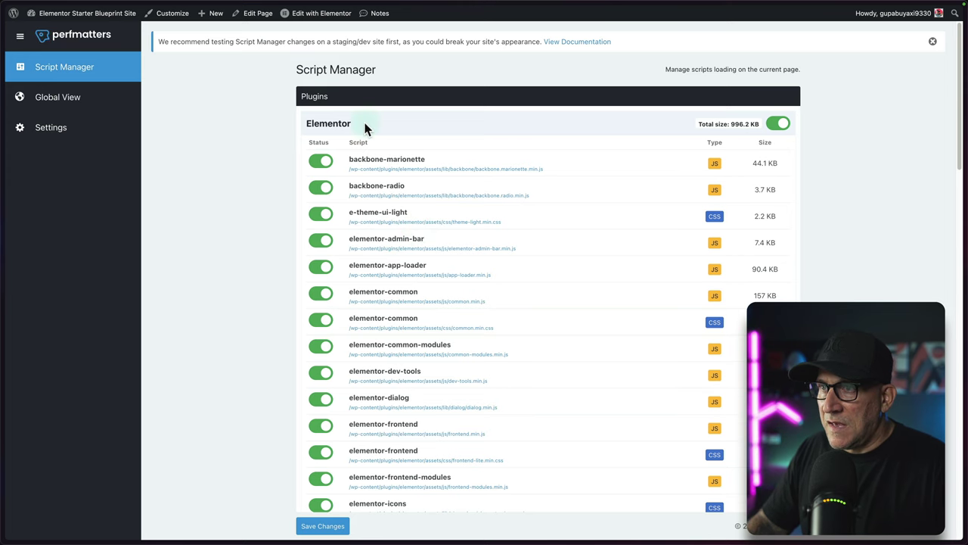
Step: Switch off the elementor-pro-notes, elementor-pro-notes-app-initiator and elementor-pro-notes-frontend scripts under Elementor Pro
scroll(287, 224, "down", 6)
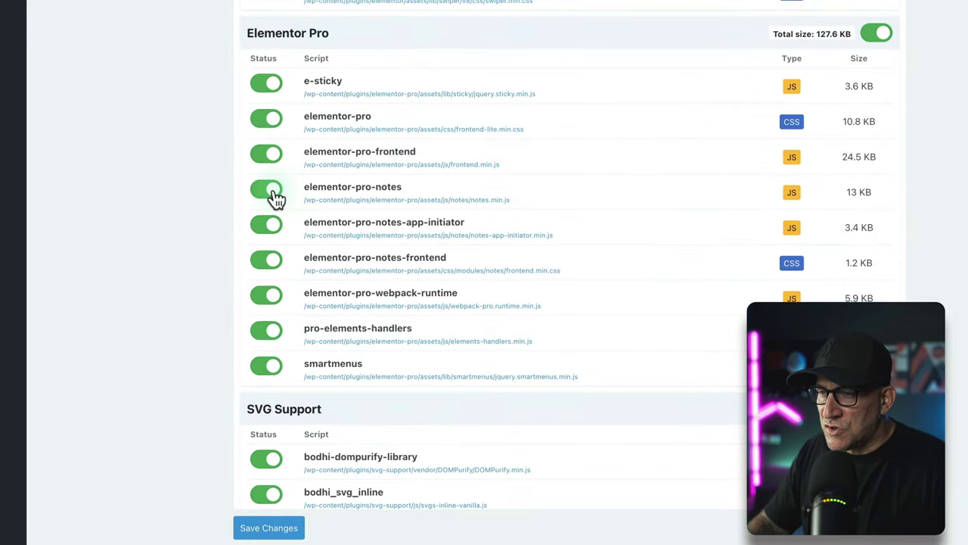
left_click(269, 190)
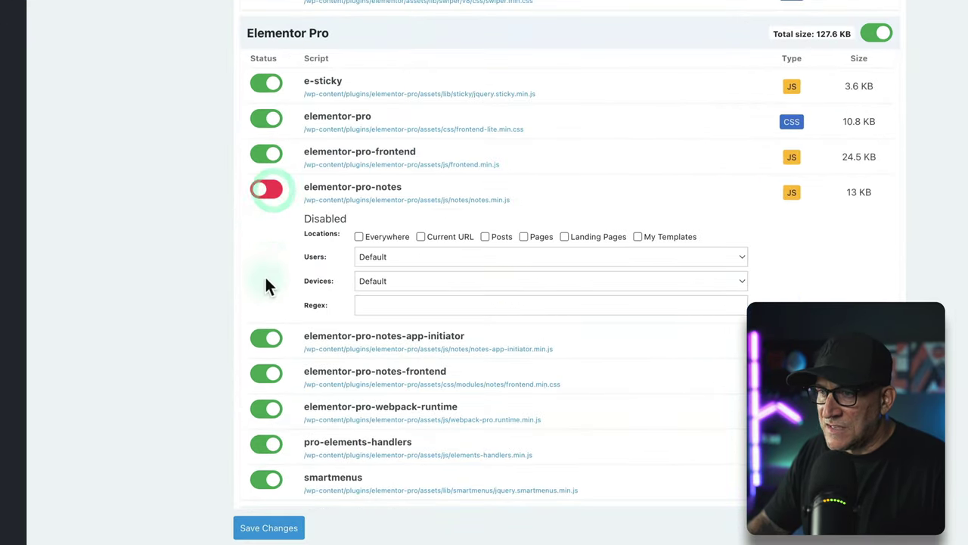
left_click(268, 340)
scroll(279, 393, "down", 2)
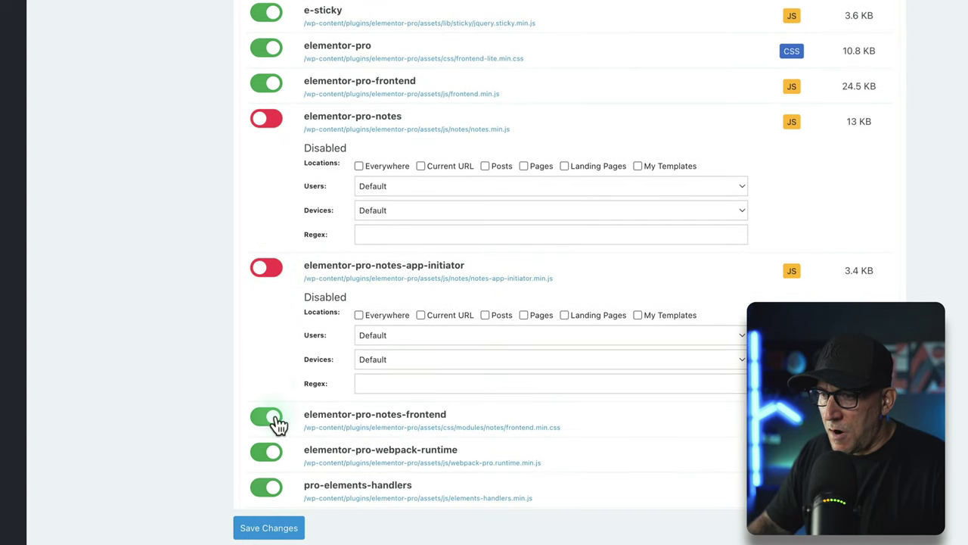
left_click(272, 417)
scroll(296, 391, "down", 4)
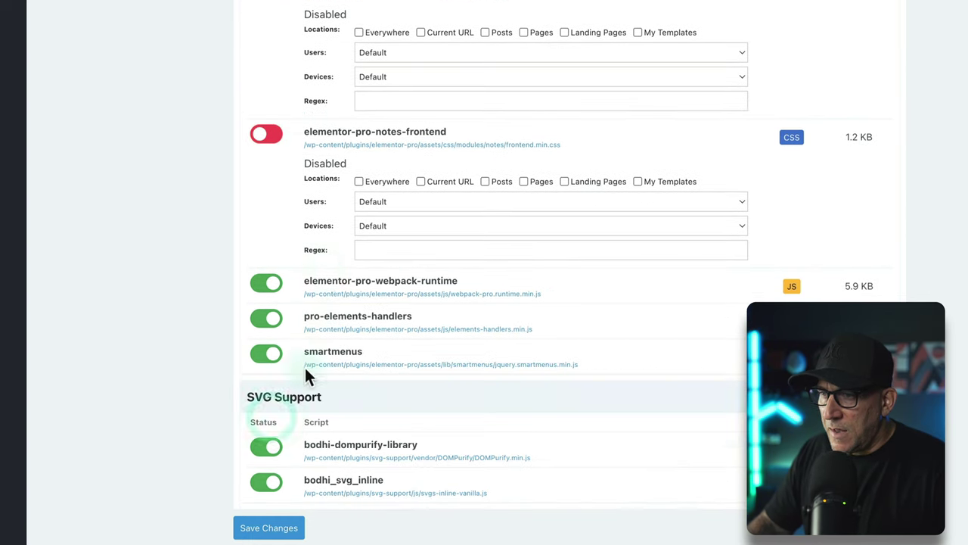
Step: Set the disabled location of all three elementor-pro-notes scripts to Everywhere and save the Script Manager changes
left_click(360, 182)
scroll(363, 159, "up", 2)
left_click(360, 127)
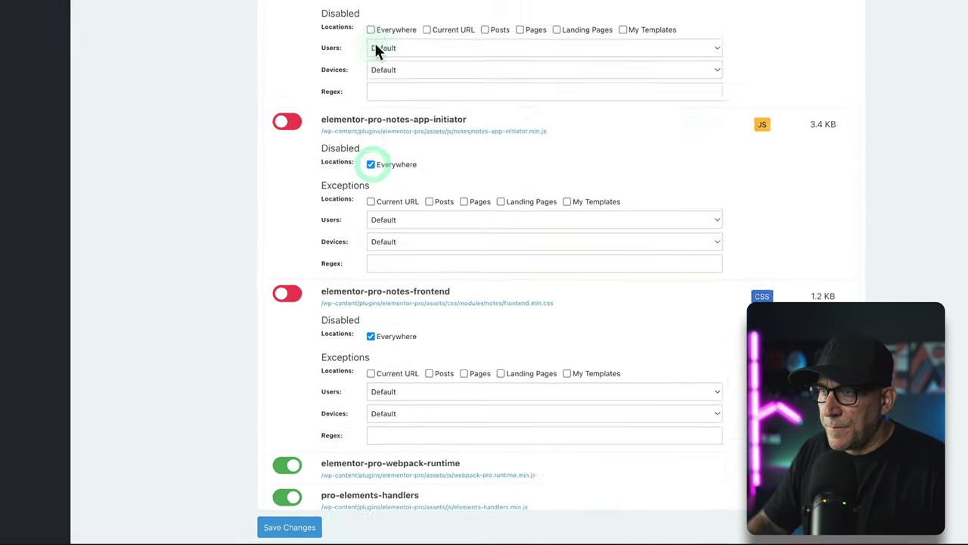
left_click(389, 111)
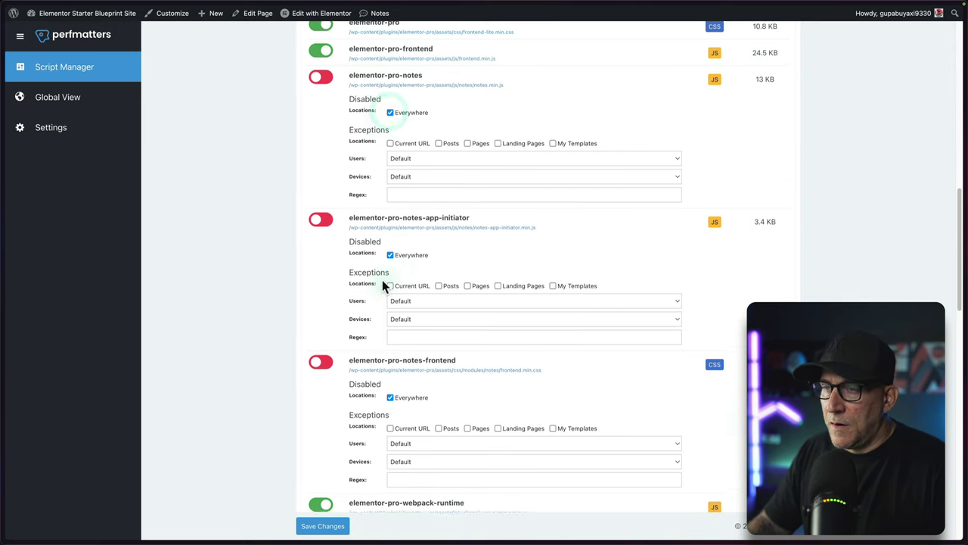
scroll(382, 280, "down", 5)
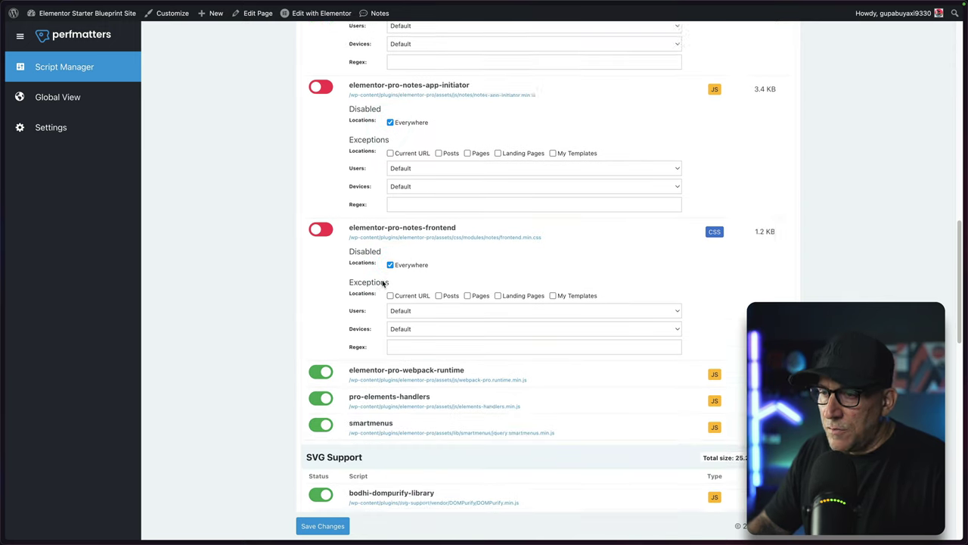
left_click(326, 529)
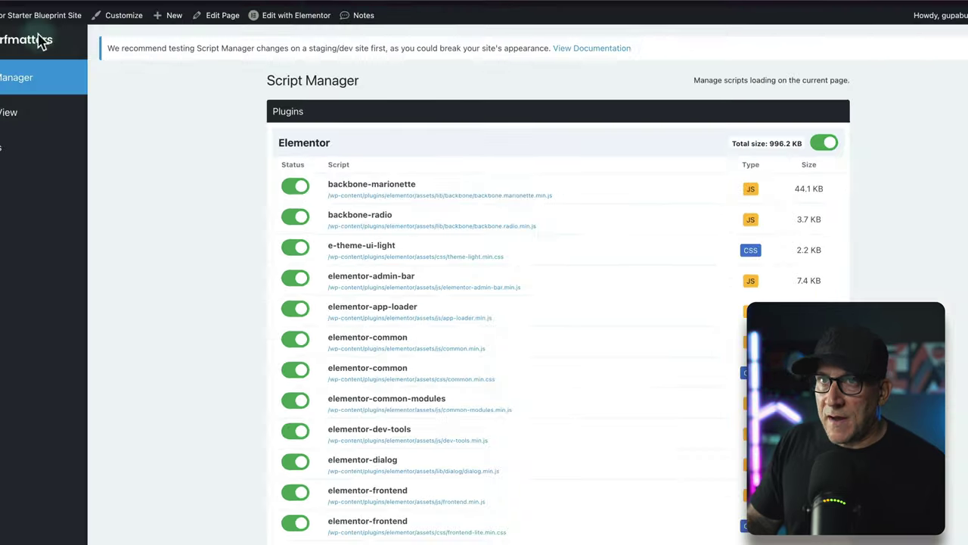
Step: Return to the WordPress dashboard and open the Remove Elementor Notes CSS snippet in FluentSnippets
mouse_move(42, 22)
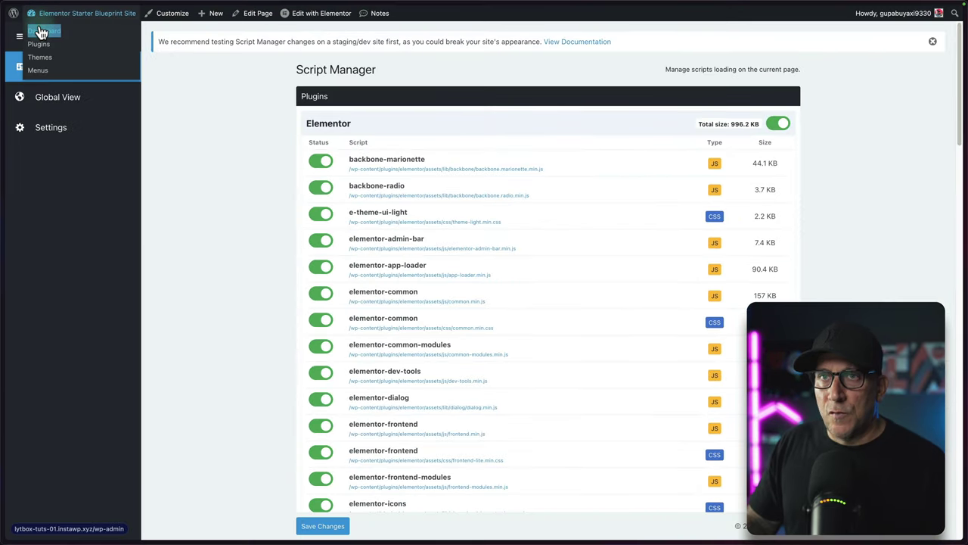
left_click(42, 30)
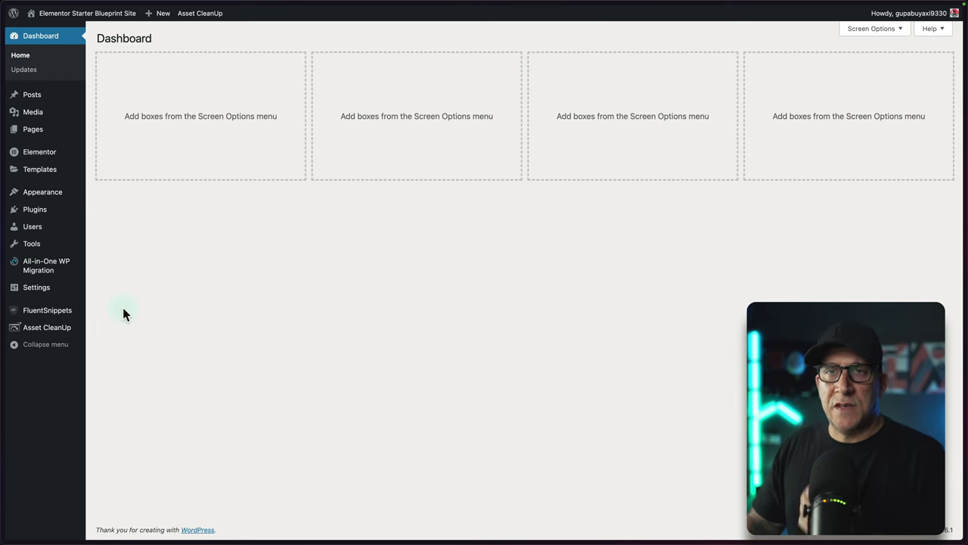
left_click(44, 311)
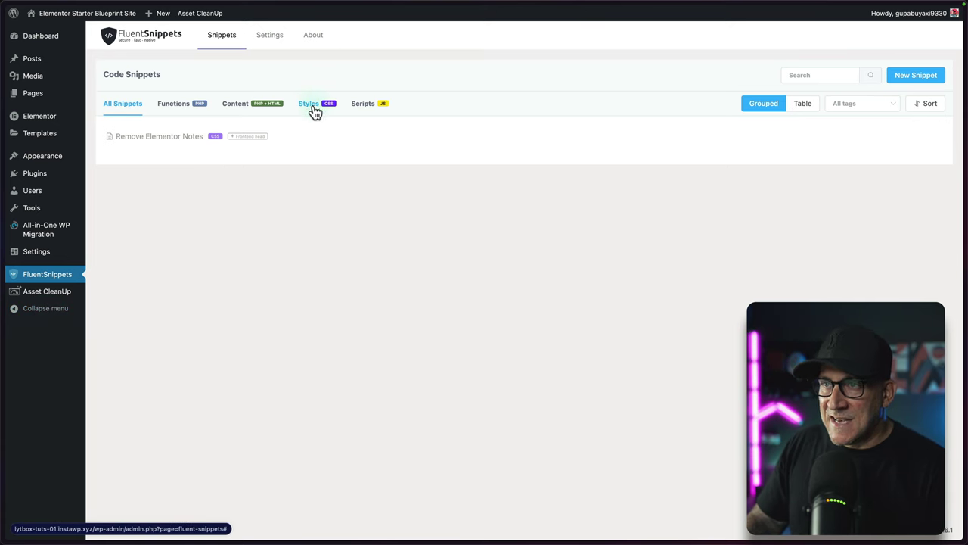
left_click(162, 136)
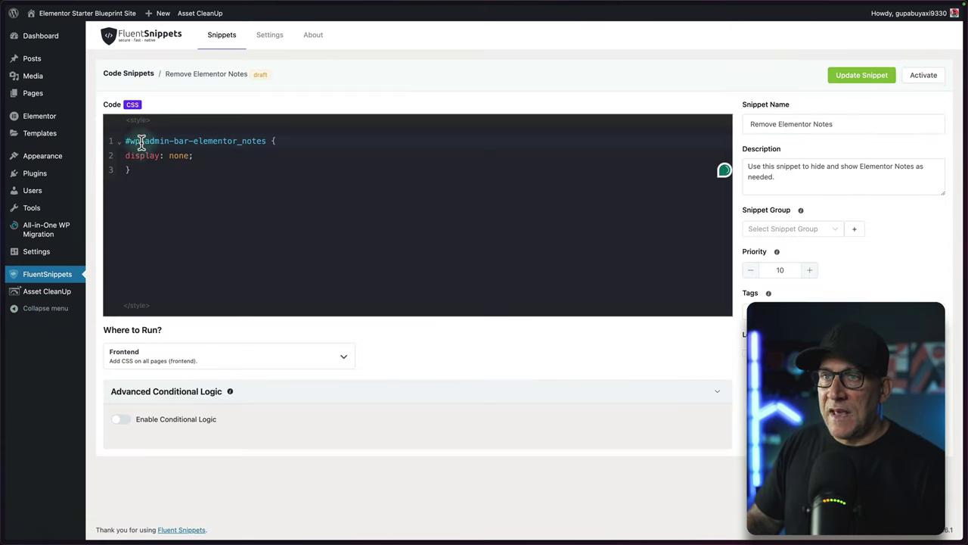
Step: Examine the snippet's CSS rule that applies display: none to #wp-admin-bar-elementor_notes
left_click_drag(125, 140, 141, 165)
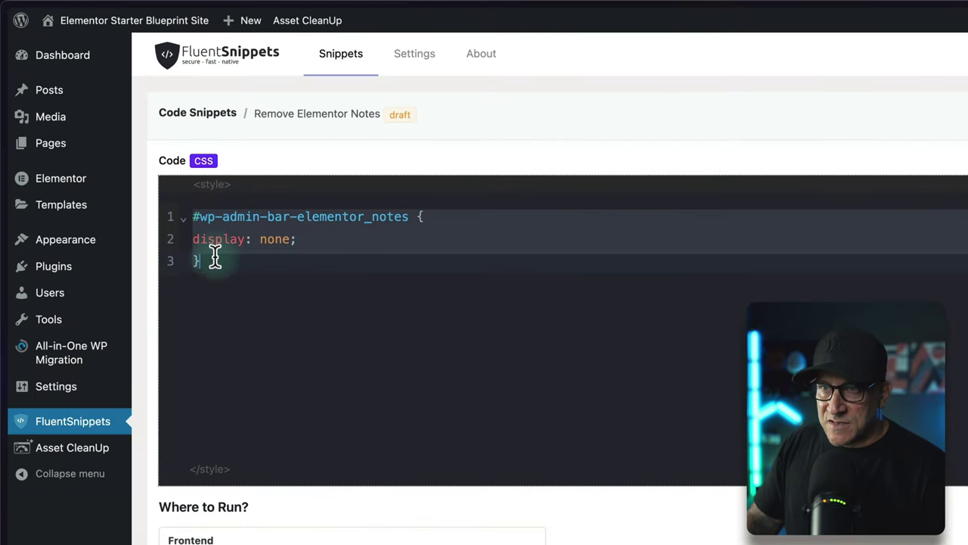
left_click_drag(216, 258, 216, 258)
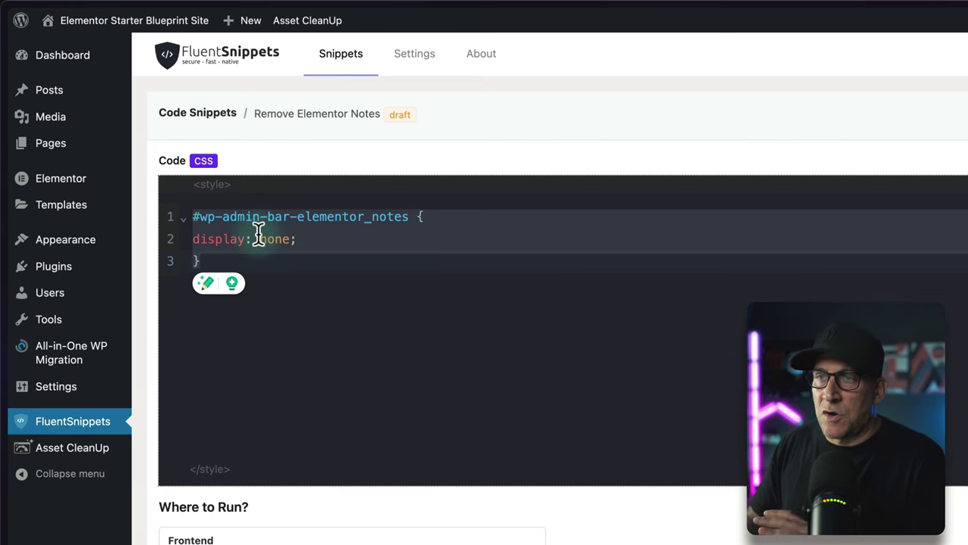
right_click(259, 231)
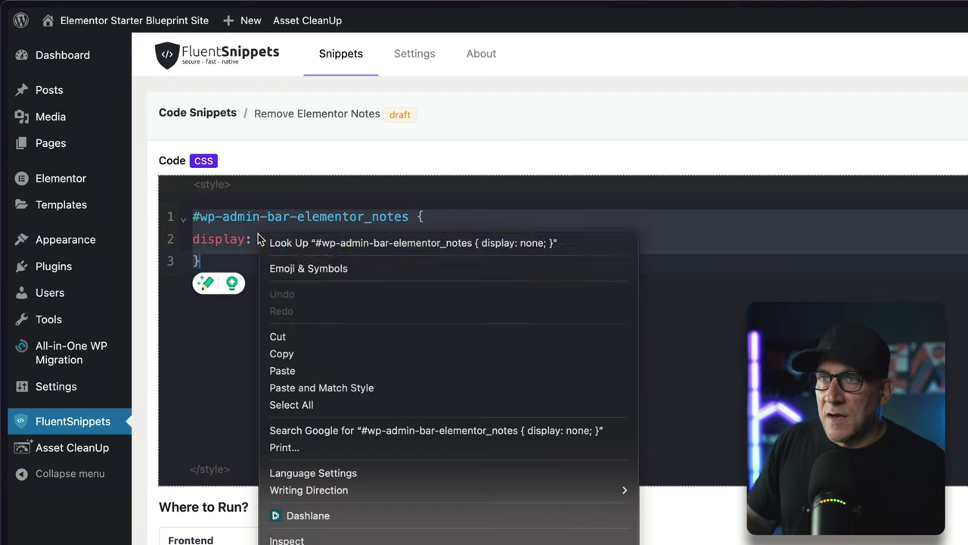
left_click(239, 242)
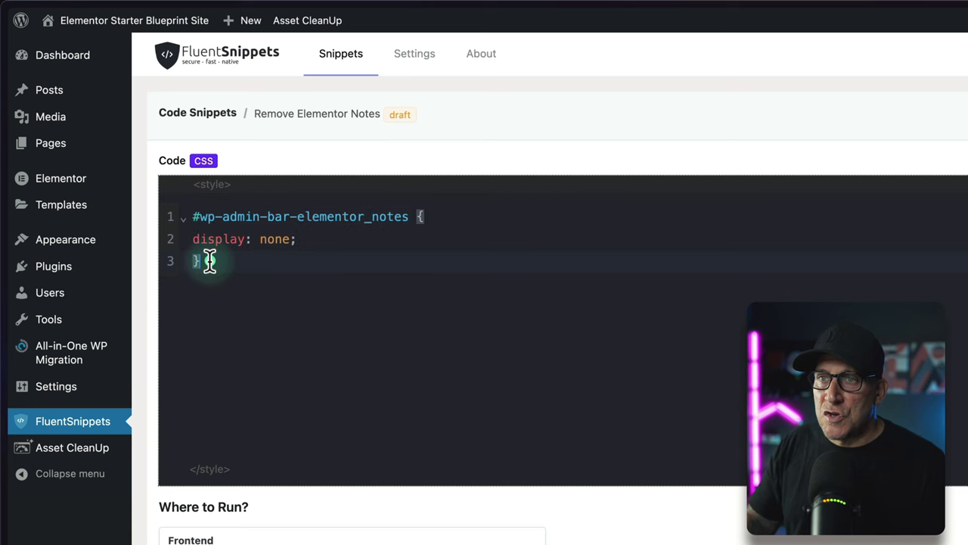
left_click_drag(210, 259, 197, 208)
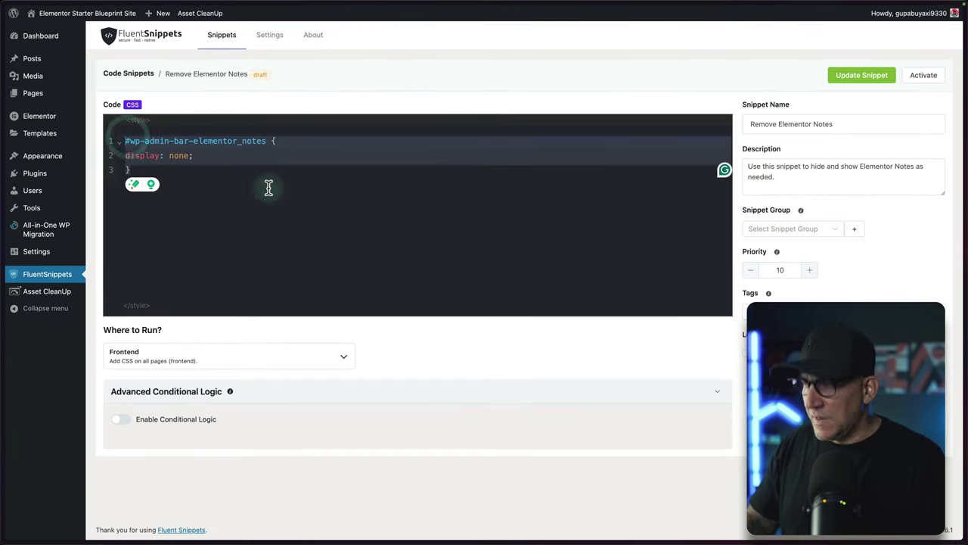
Step: Activate the Remove Elementor Notes snippet and visit the site's front end to check the admin bar
left_click(930, 79)
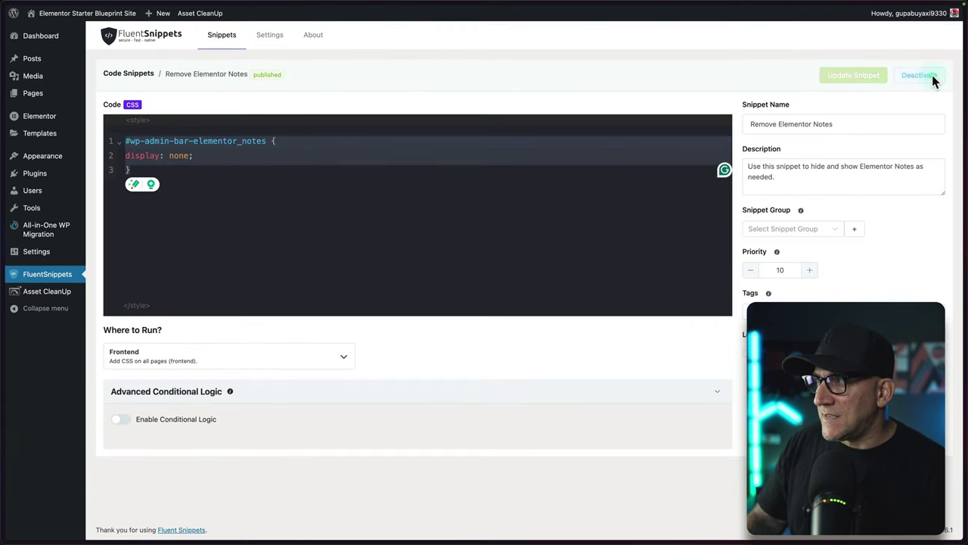
mouse_move(56, 15)
left_click(47, 35)
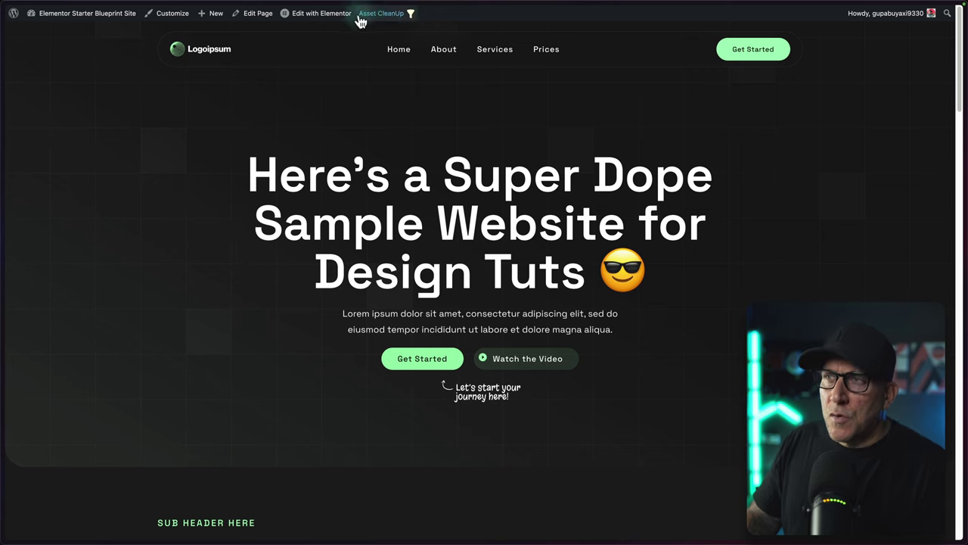
mouse_move(371, 20)
Step: Return to the WordPress dashboard and open the Asset CleanUp settings
mouse_move(50, 23)
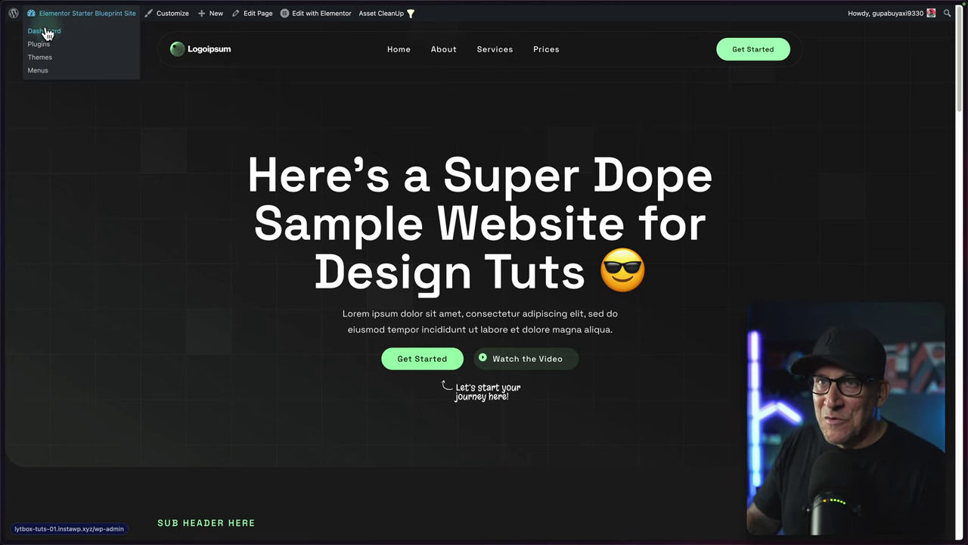
left_click(45, 30)
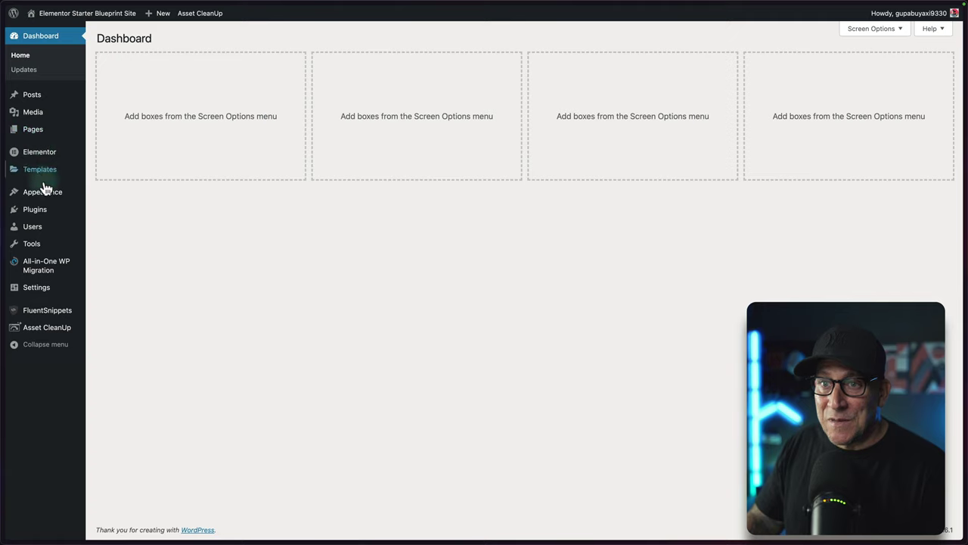
mouse_move(50, 333)
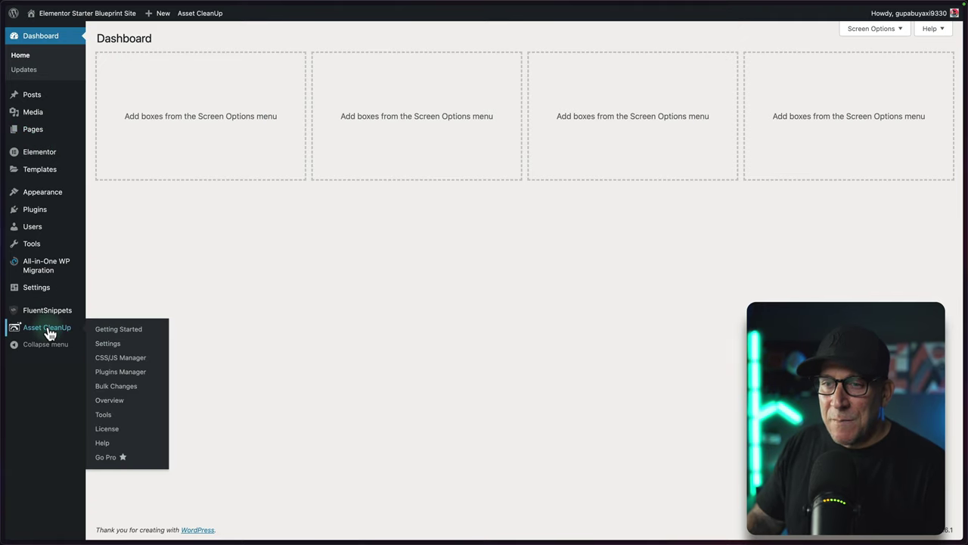
left_click(108, 346)
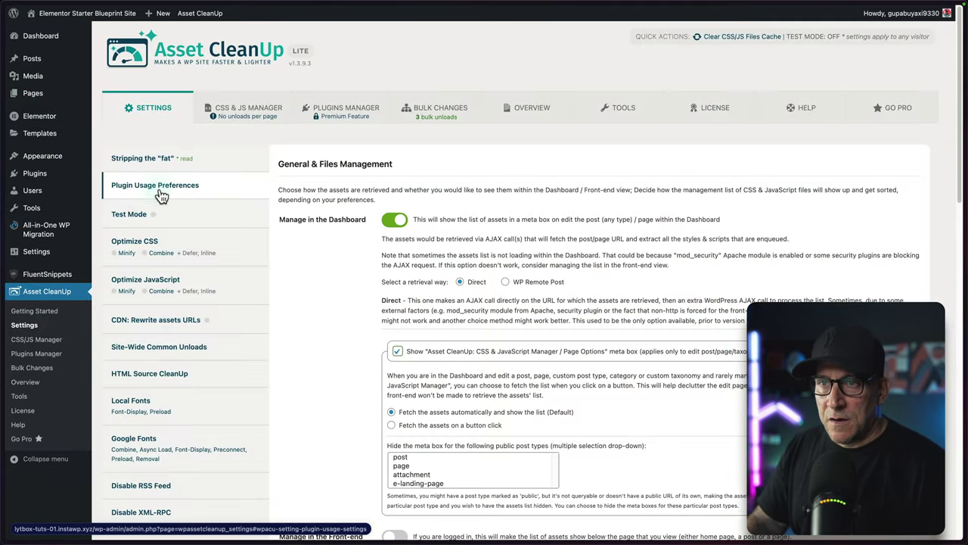
Step: Hide the Asset CleanUp menus from both the top admin bar and the Dashboard's left sidebar, and update all settings
scroll(357, 255, "down", 10)
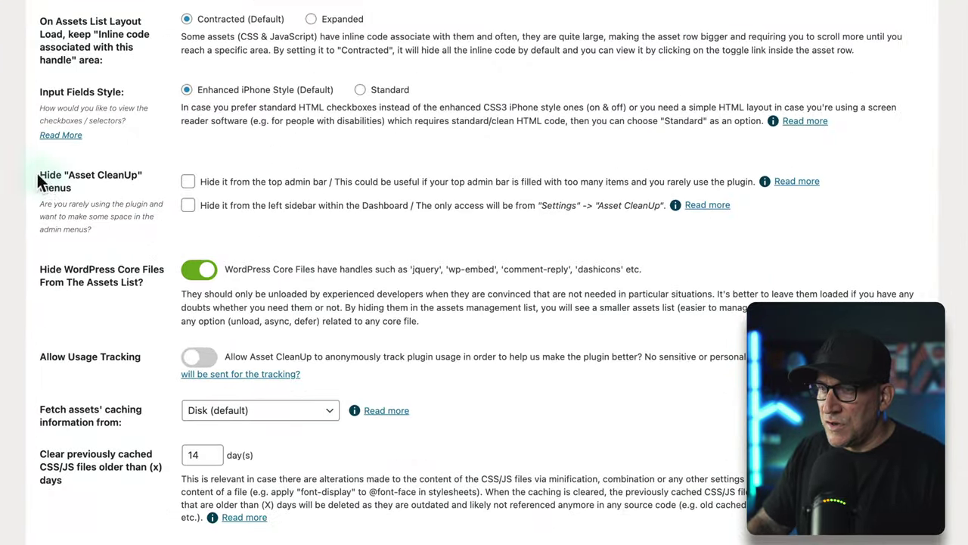
left_click_drag(277, 314, 312, 328)
left_click(84, 189)
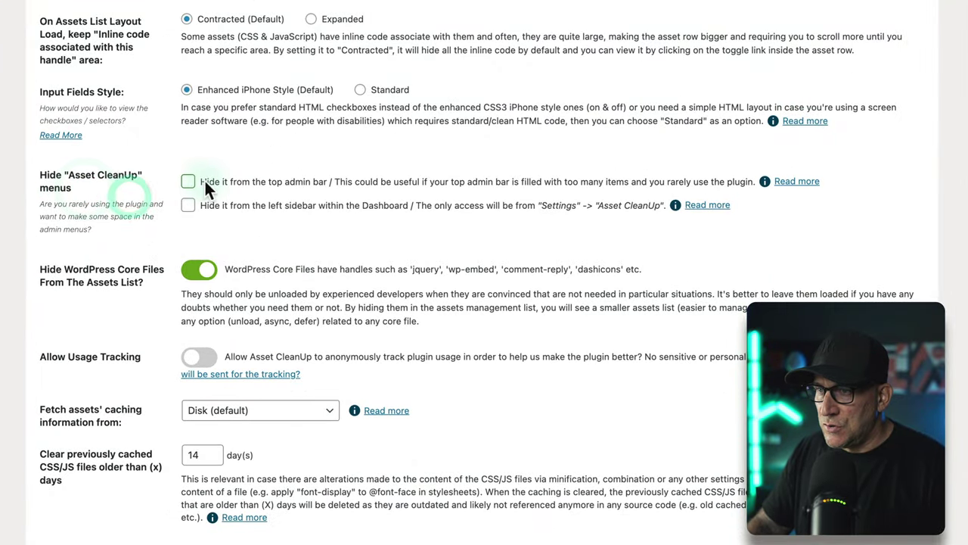
left_click(186, 205)
scroll(140, 251, "down", 5)
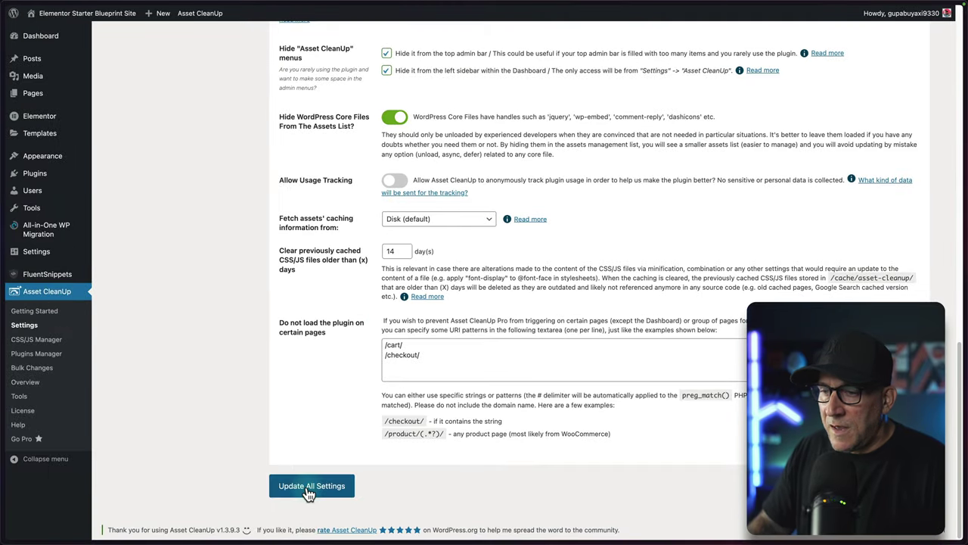
left_click(309, 487)
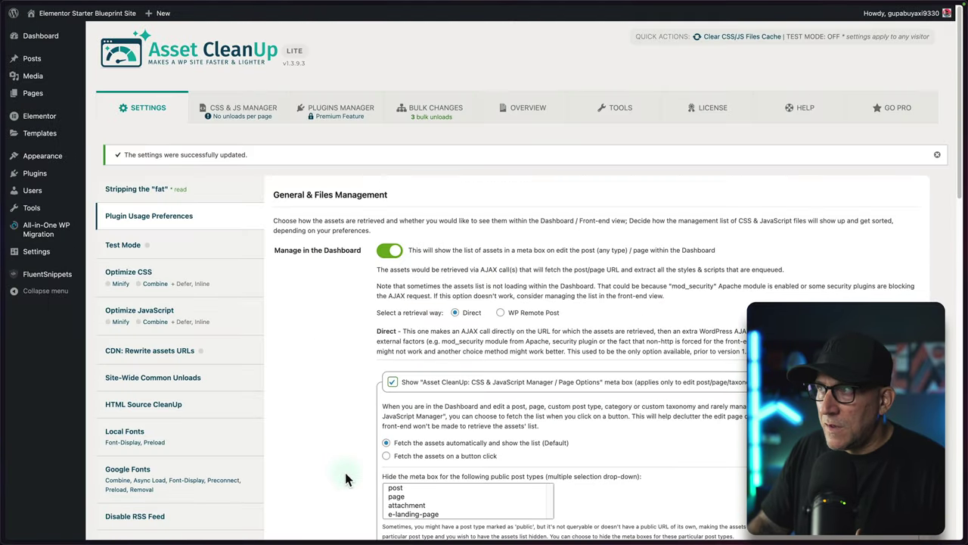